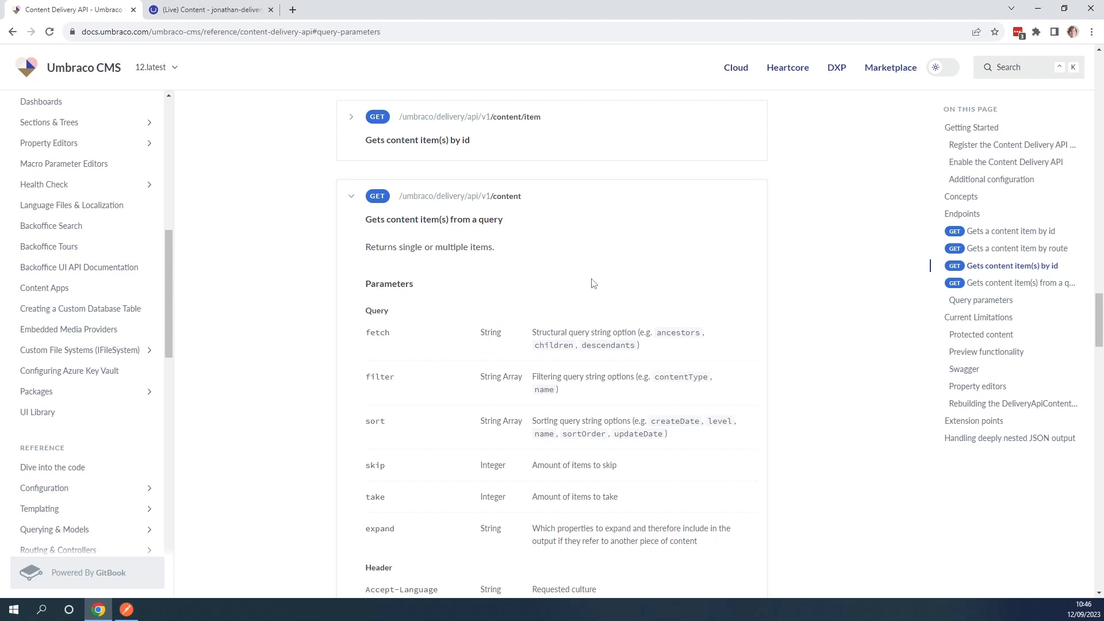
Examine the query, header and response parameters documented for the content query endpoint.
{"action": "scroll", "coordinate": [593, 283], "scroll_direction": "down", "scroll_amount": 2}
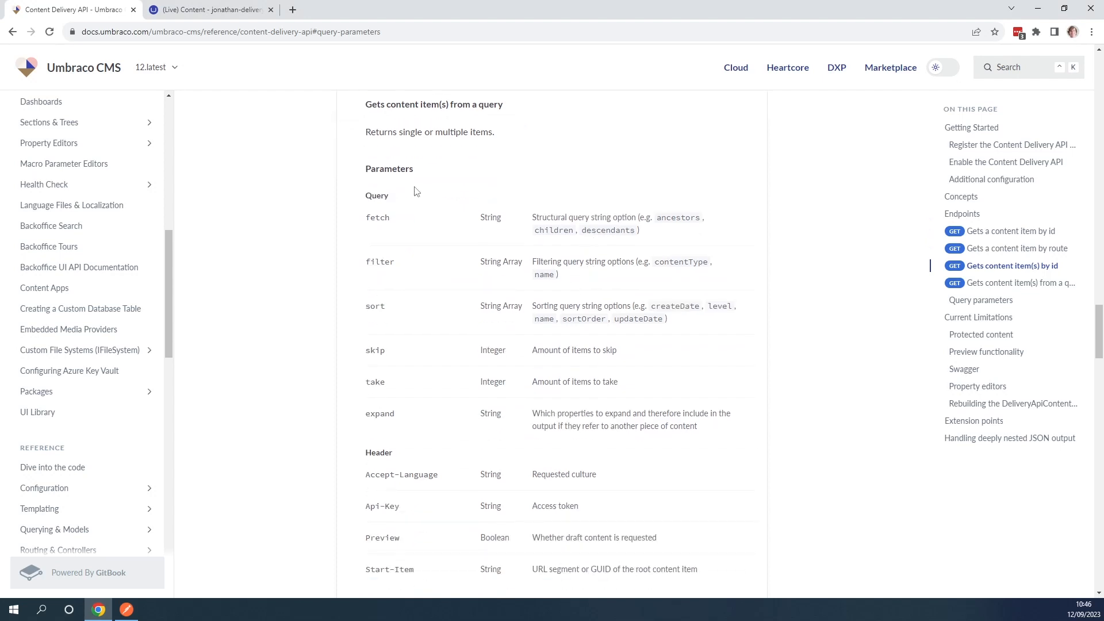
{"action": "scroll", "coordinate": [398, 221], "scroll_direction": "down", "scroll_amount": 3}
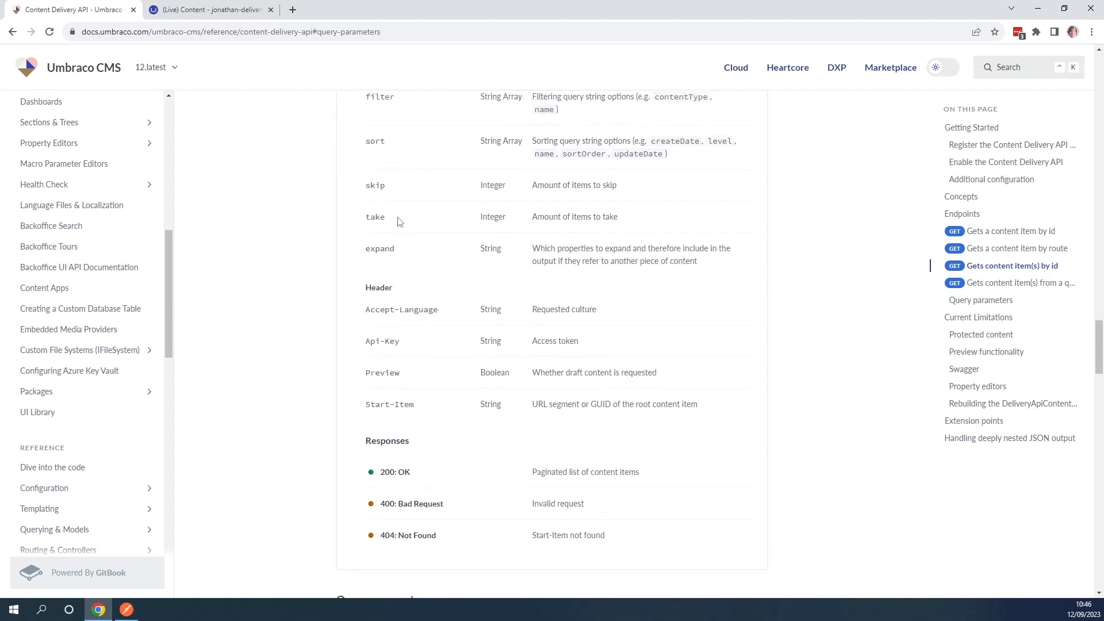
{"action": "scroll", "coordinate": [403, 227], "scroll_direction": "up", "scroll_amount": 3}
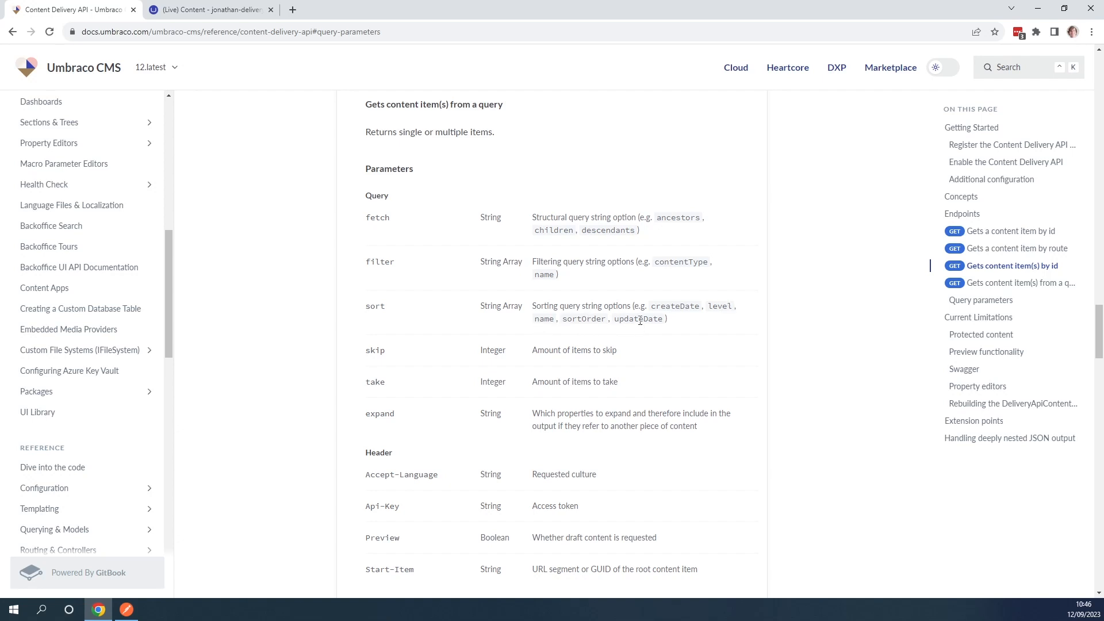
{"action": "scroll", "coordinate": [639, 320], "scroll_direction": "down", "scroll_amount": 1}
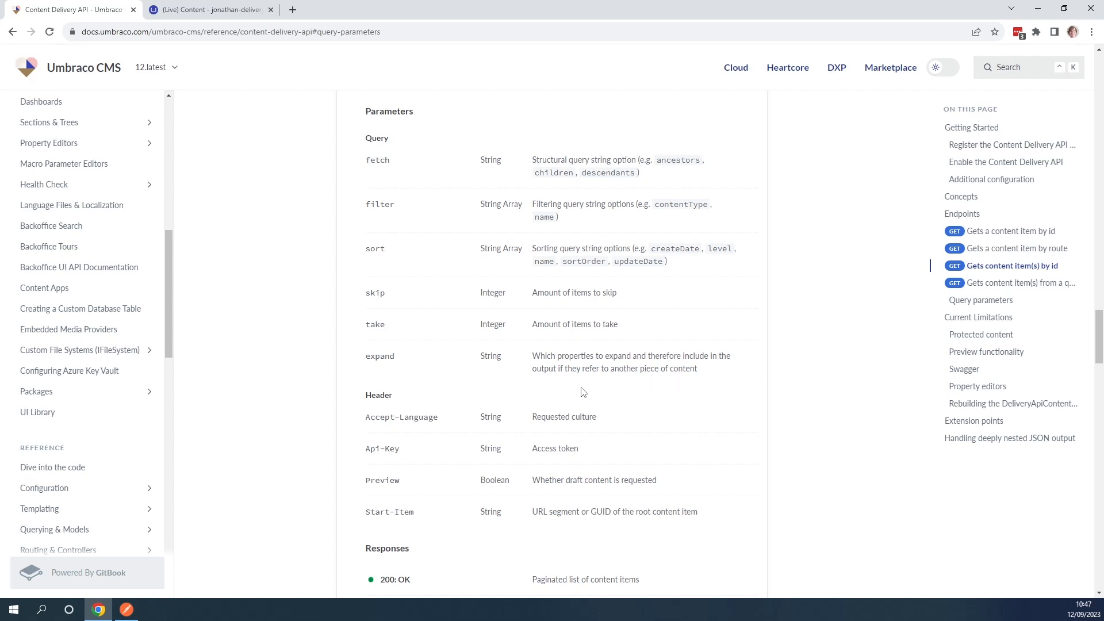
{"action": "scroll", "coordinate": [583, 392], "scroll_direction": "up", "scroll_amount": 4}
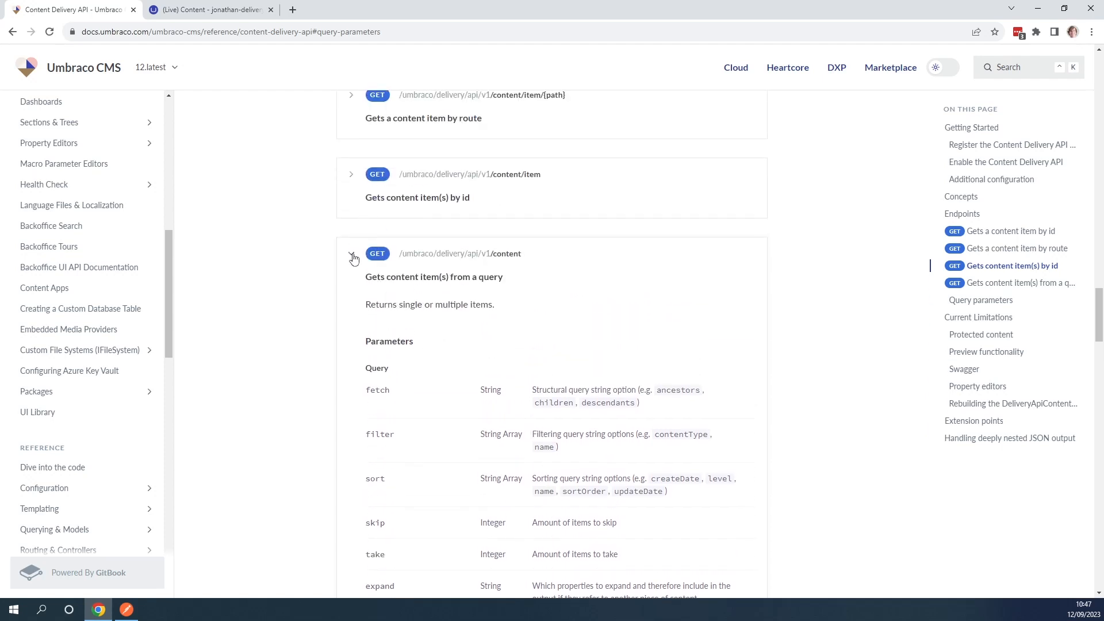
Collapse the content query endpoint's details and read the fetch options under Query parameters.
{"action": "left_click", "coordinate": [352, 254]}
{"action": "scroll", "coordinate": [690, 305], "scroll_direction": "down", "scroll_amount": 4}
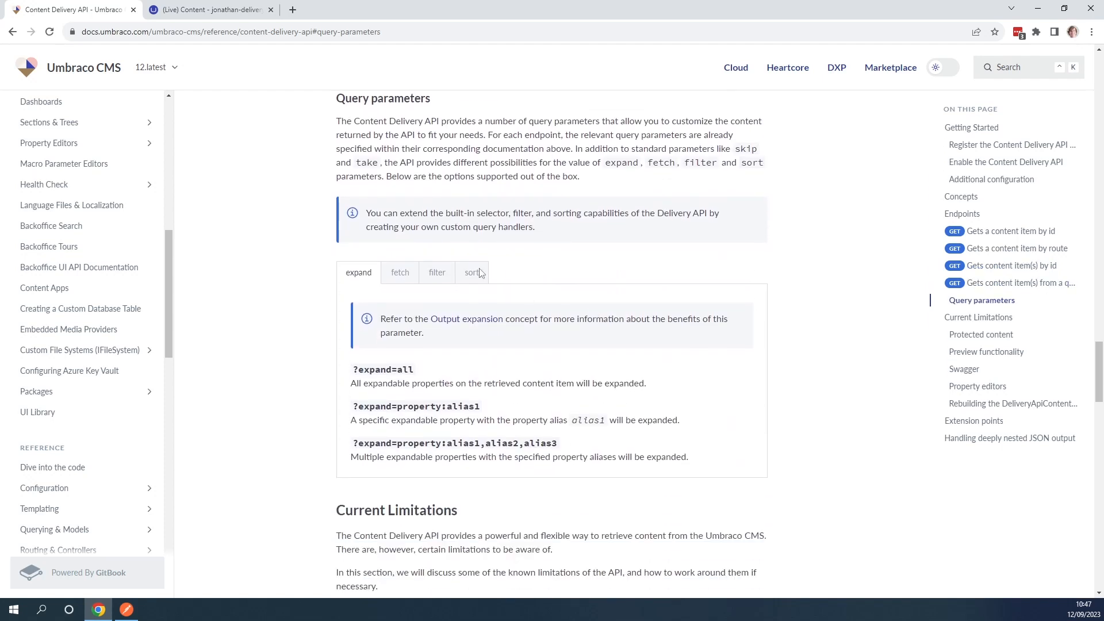
{"action": "left_click", "coordinate": [399, 274]}
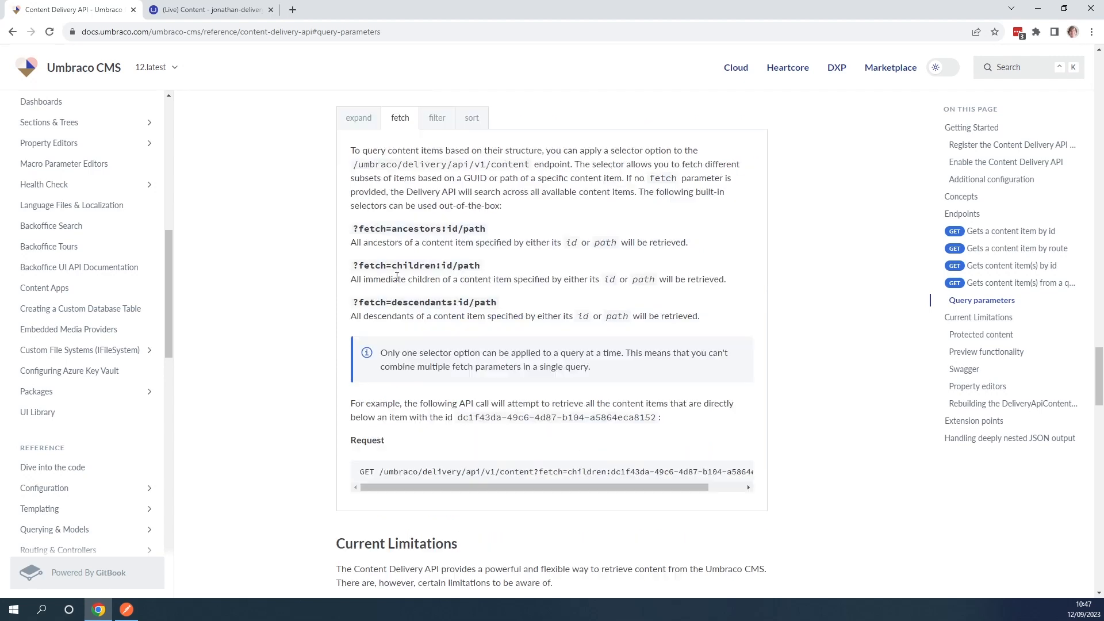
{"action": "scroll", "coordinate": [394, 280], "scroll_direction": "up", "scroll_amount": 2}
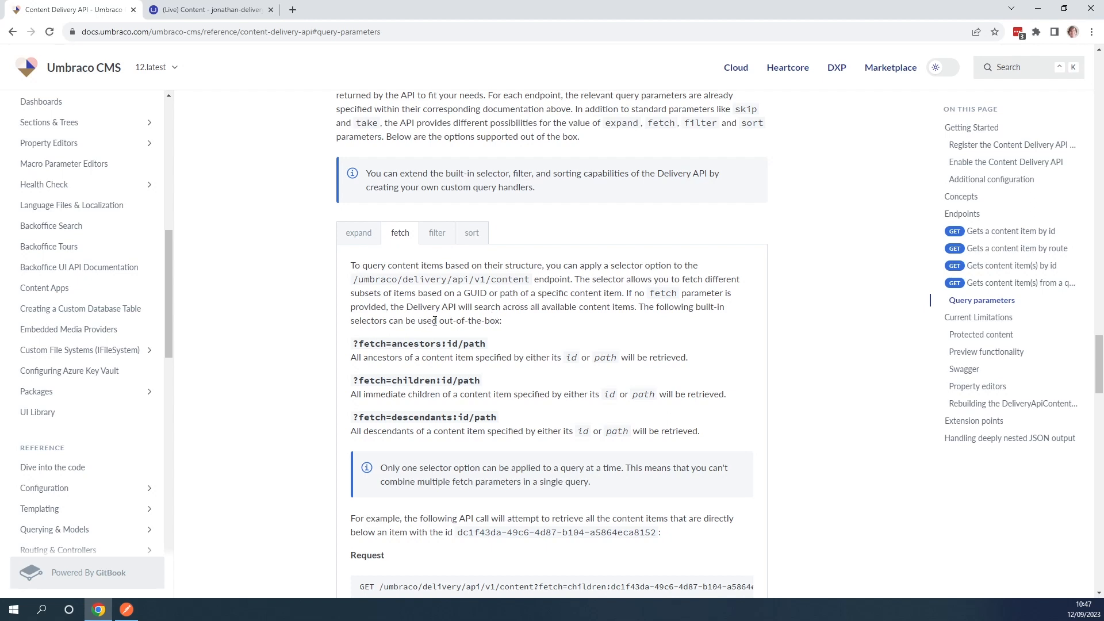
{"action": "scroll", "coordinate": [435, 320], "scroll_direction": "down", "scroll_amount": 1}
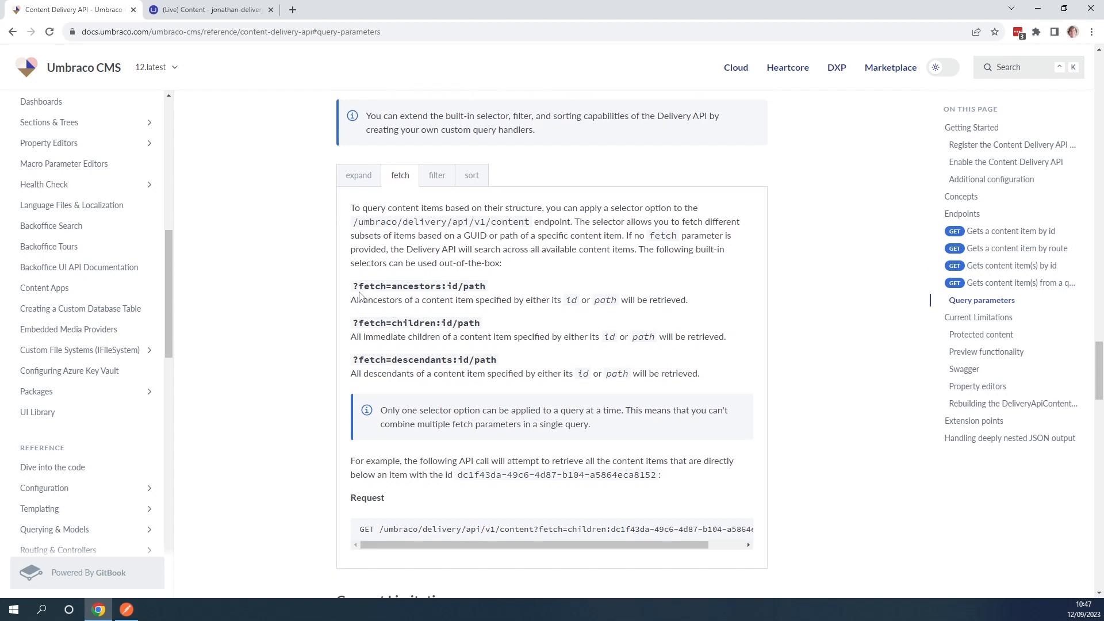
Copy "?fetch=ancestors:" from the documentation and replace the sort query in the Postman request URL with it.
{"action": "left_click_drag", "start_coordinate": [353, 289], "coordinate": [446, 287]}
{"action": "key", "text": "ctrl+c"}
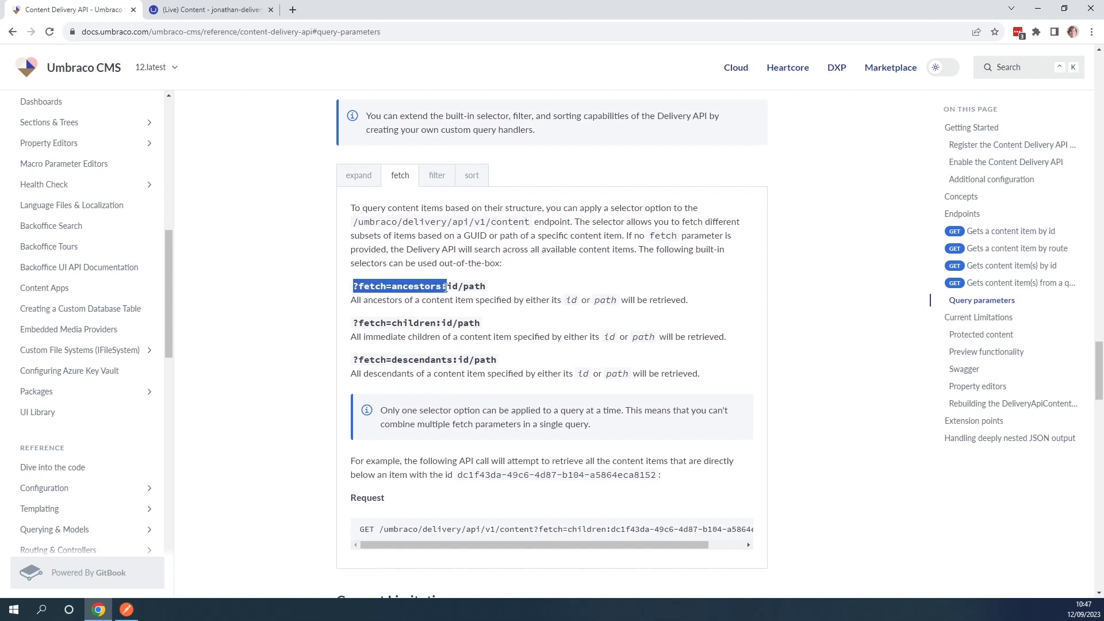
{"action": "left_click", "coordinate": [127, 609]}
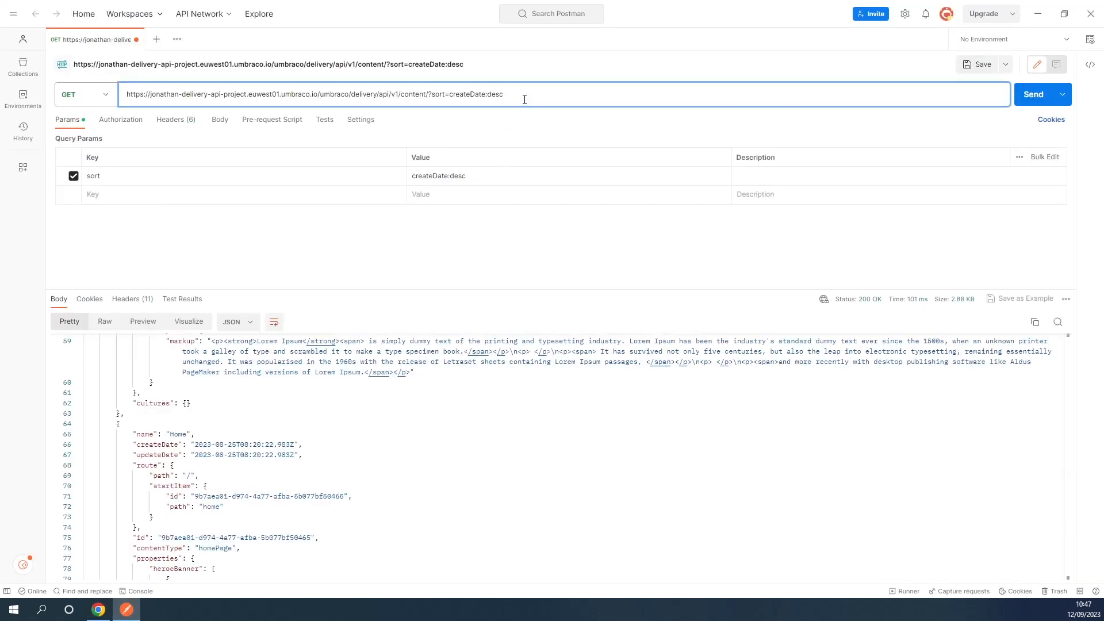
{"action": "left_click_drag", "start_coordinate": [522, 99], "coordinate": [429, 102]}
{"action": "key", "text": "BackSpace"}
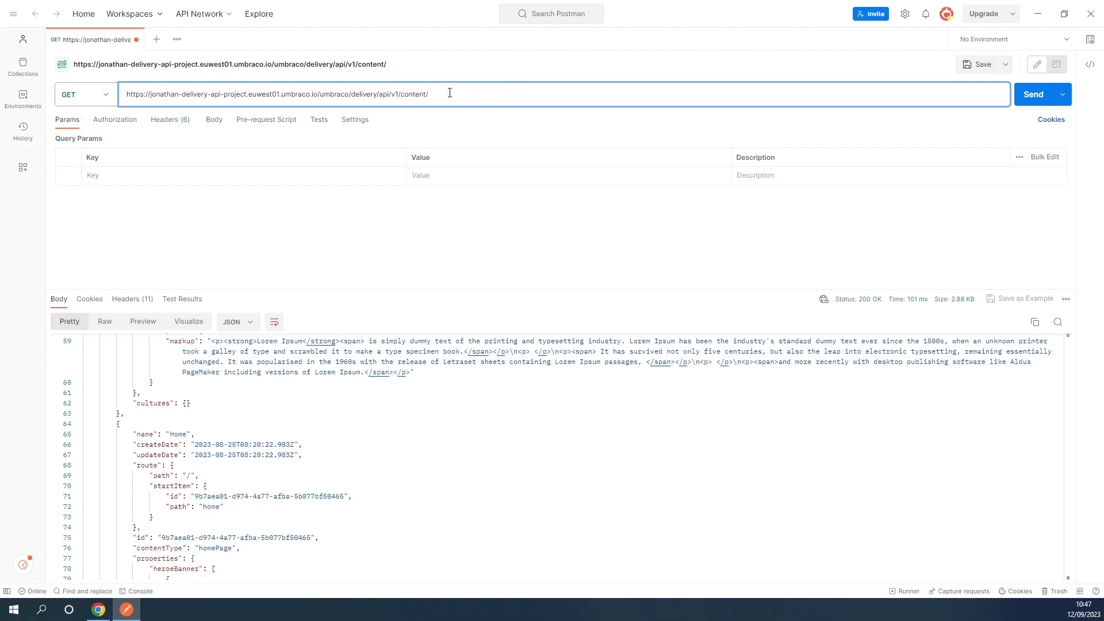
{"action": "key", "text": "ctrl+v"}
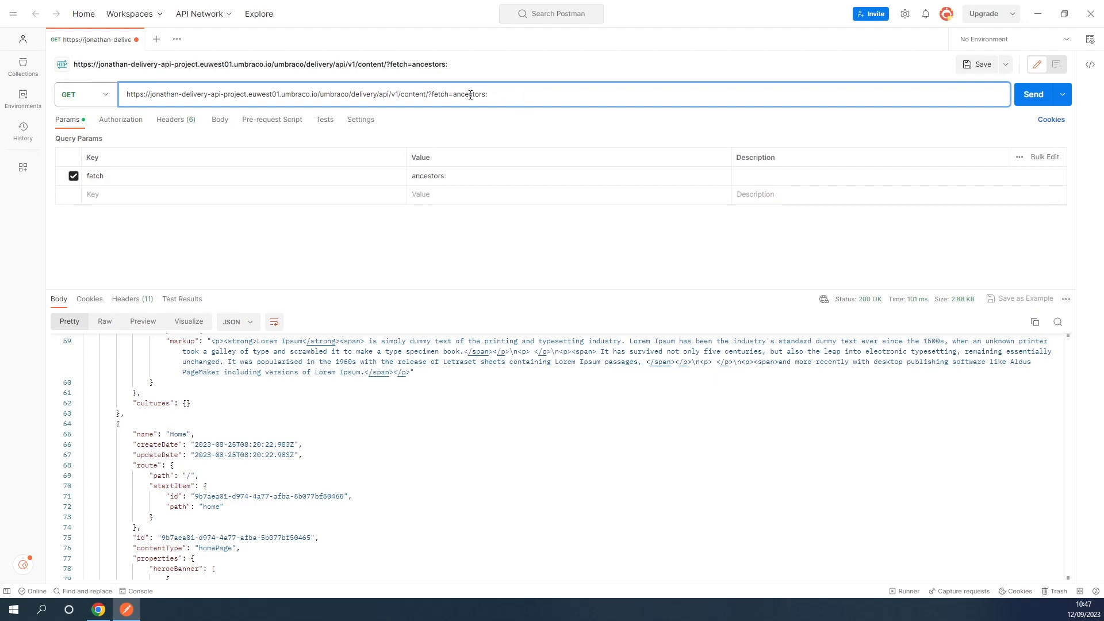
Switch to the Umbraco backoffice in Chrome and copy the GUID of "My second page" under Home.
{"action": "left_click", "coordinate": [98, 609]}
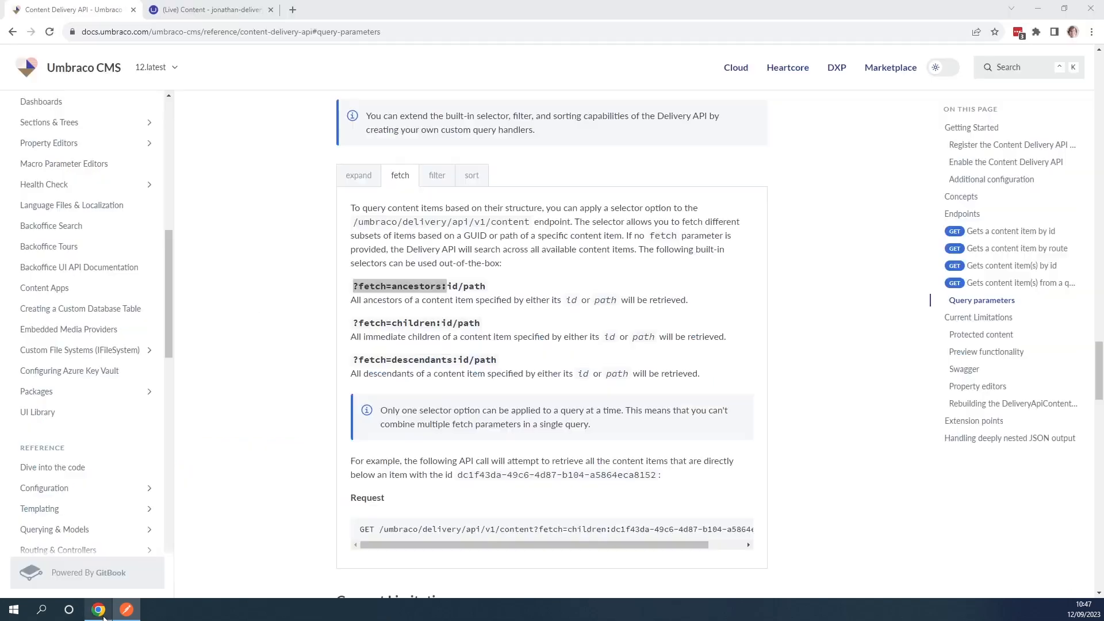
{"action": "left_click", "coordinate": [207, 10]}
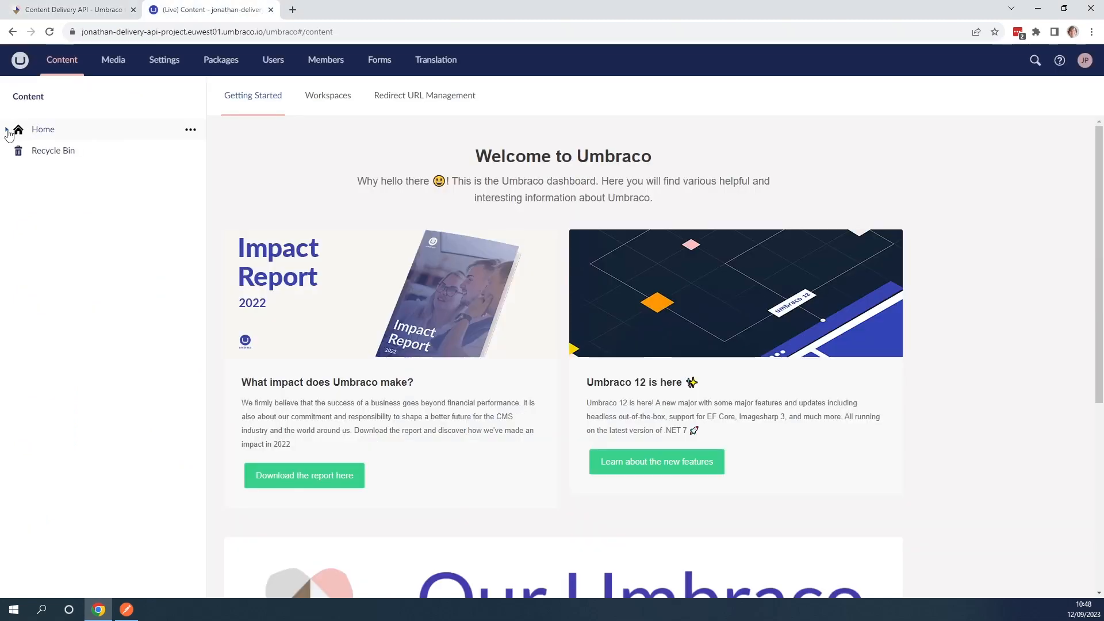
{"action": "left_click", "coordinate": [7, 129]}
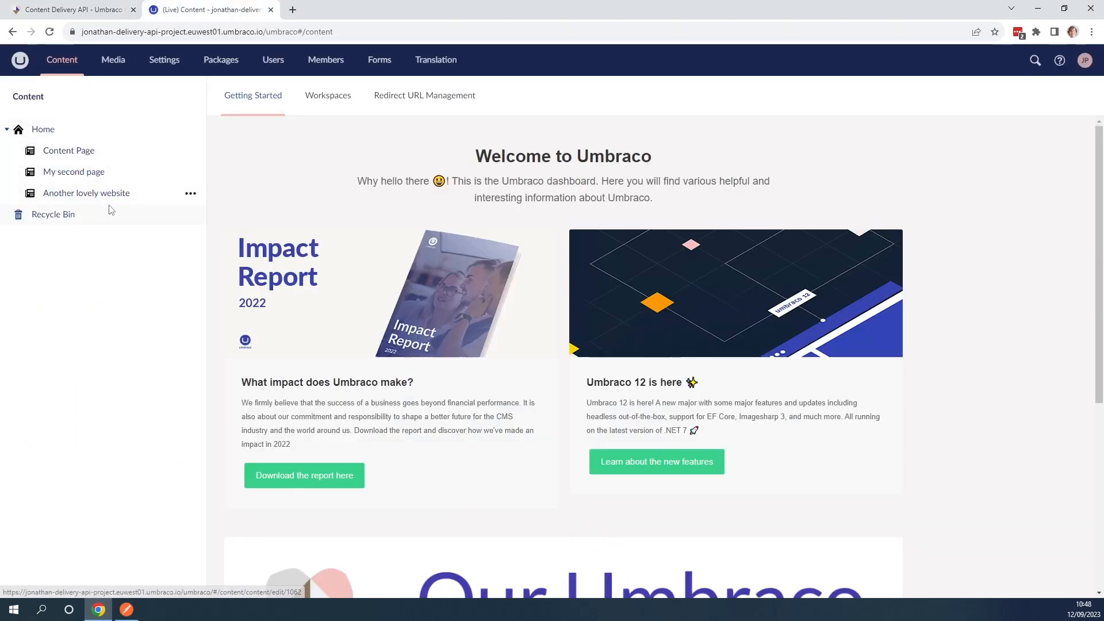
{"action": "left_click", "coordinate": [76, 178]}
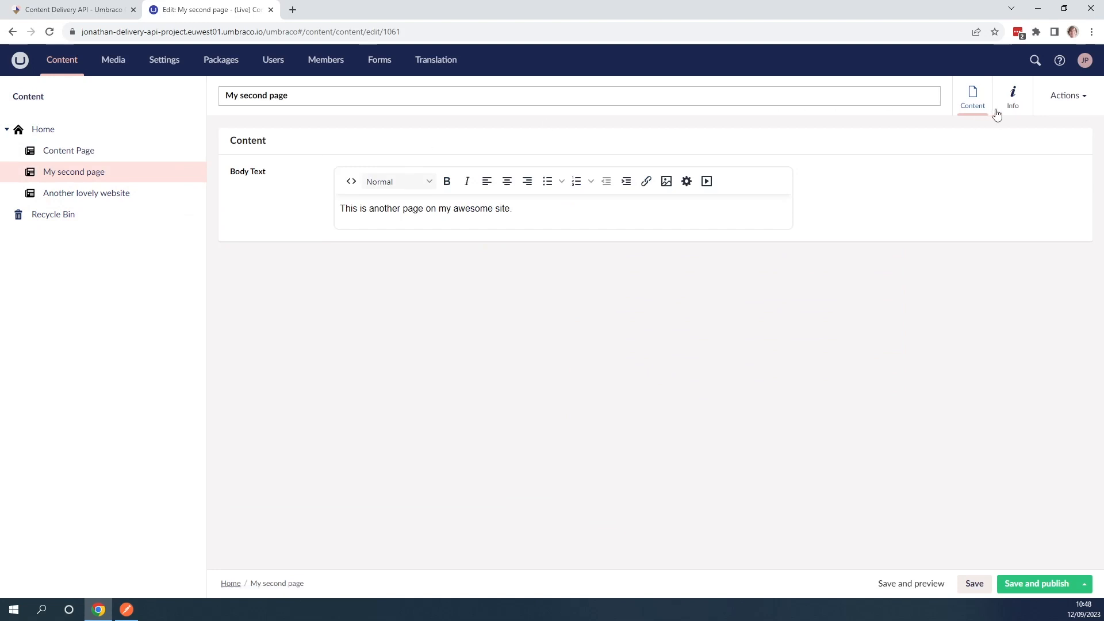
{"action": "left_click", "coordinate": [1011, 102]}
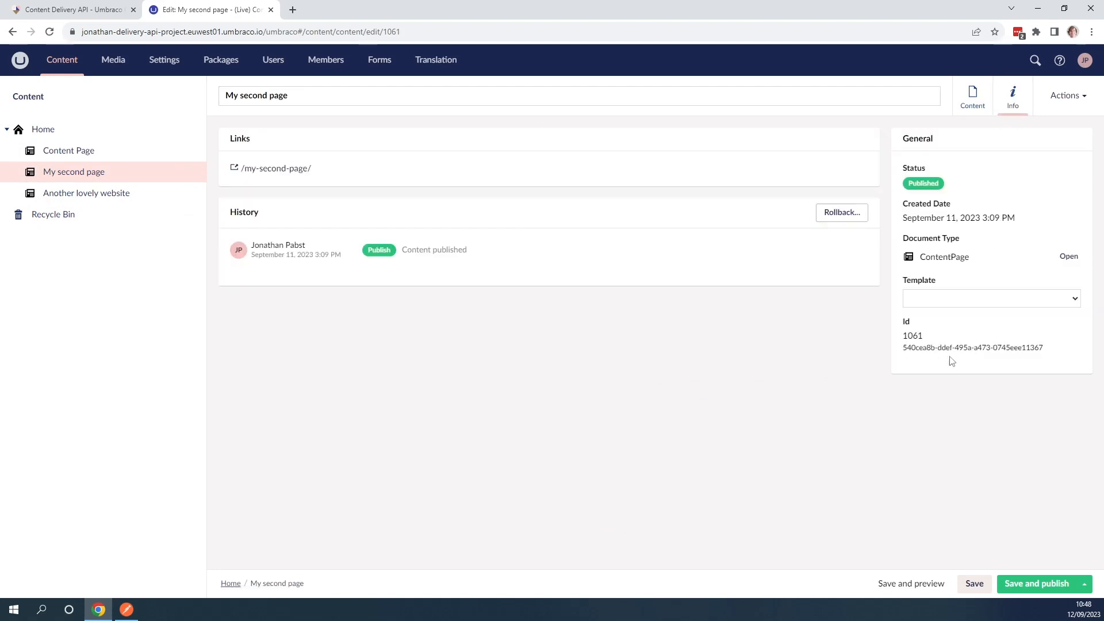
{"action": "double_click", "coordinate": [964, 350]}
{"action": "triple_click", "coordinate": [965, 350]}
{"action": "key", "text": "ctrl+c"}
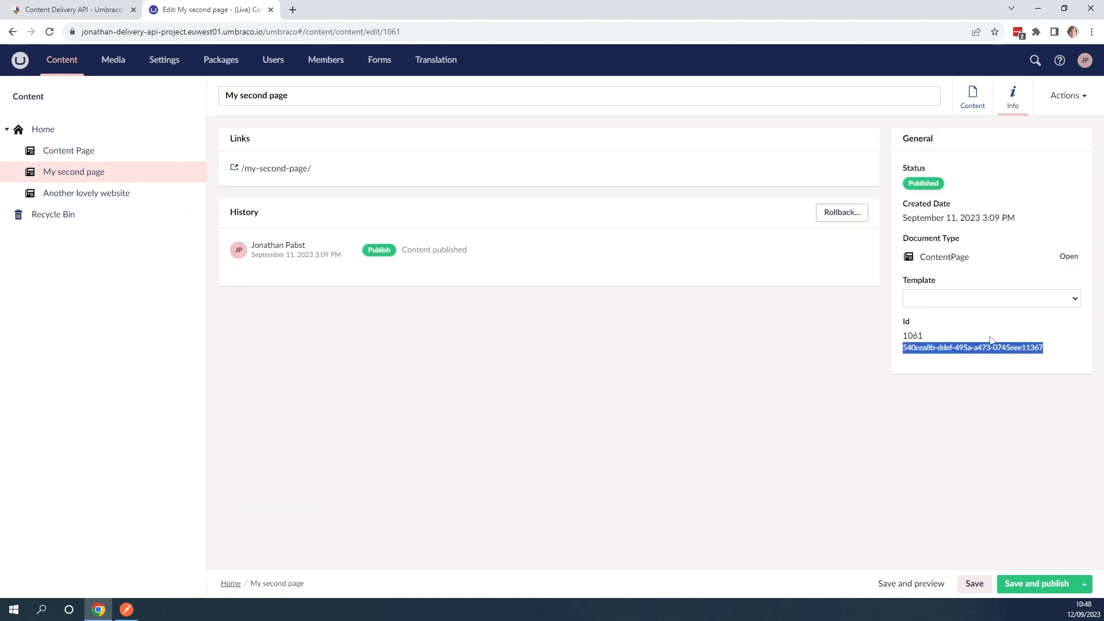
In Postman, append the copied GUID to the ancestors fetch query, send the GET request and review the response.
{"action": "left_click", "coordinate": [126, 609]}
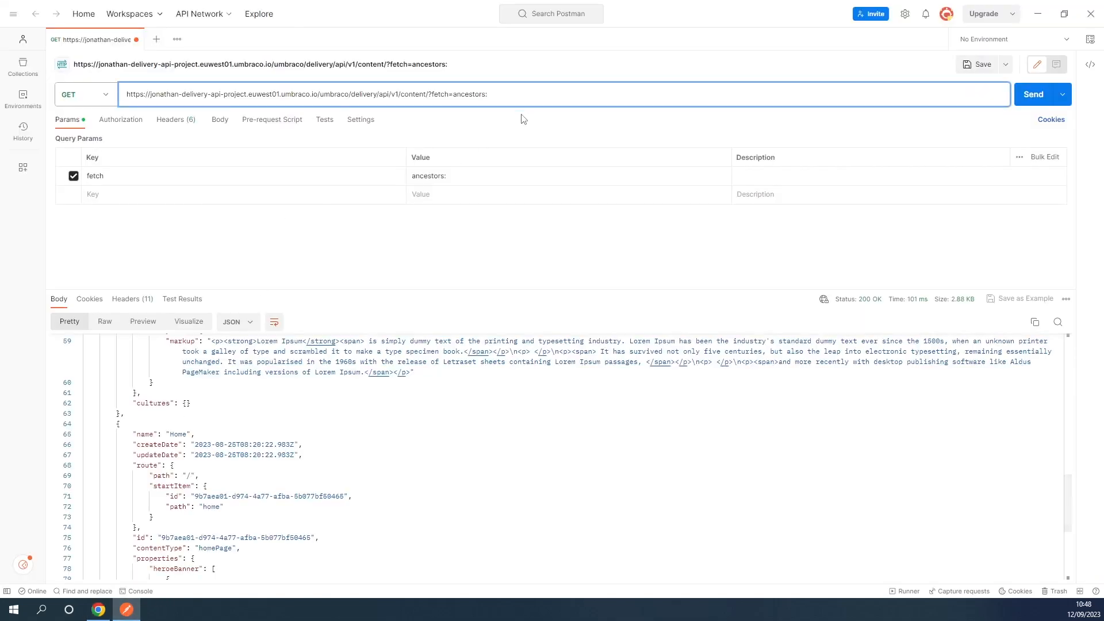
{"action": "key", "text": "ctrl+v"}
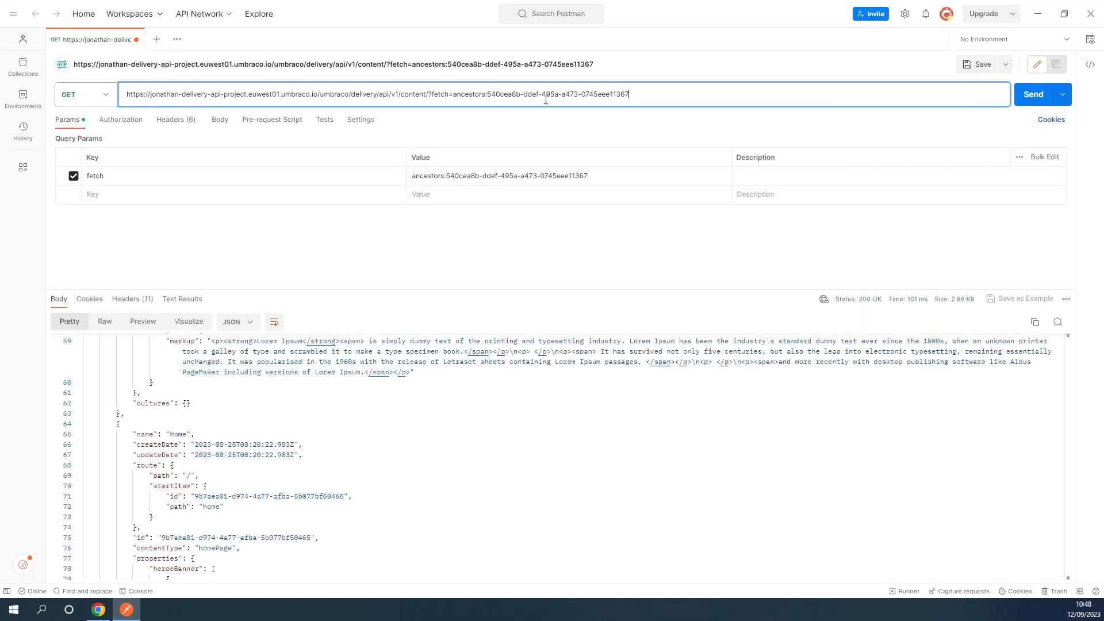
{"action": "left_click", "coordinate": [1029, 97]}
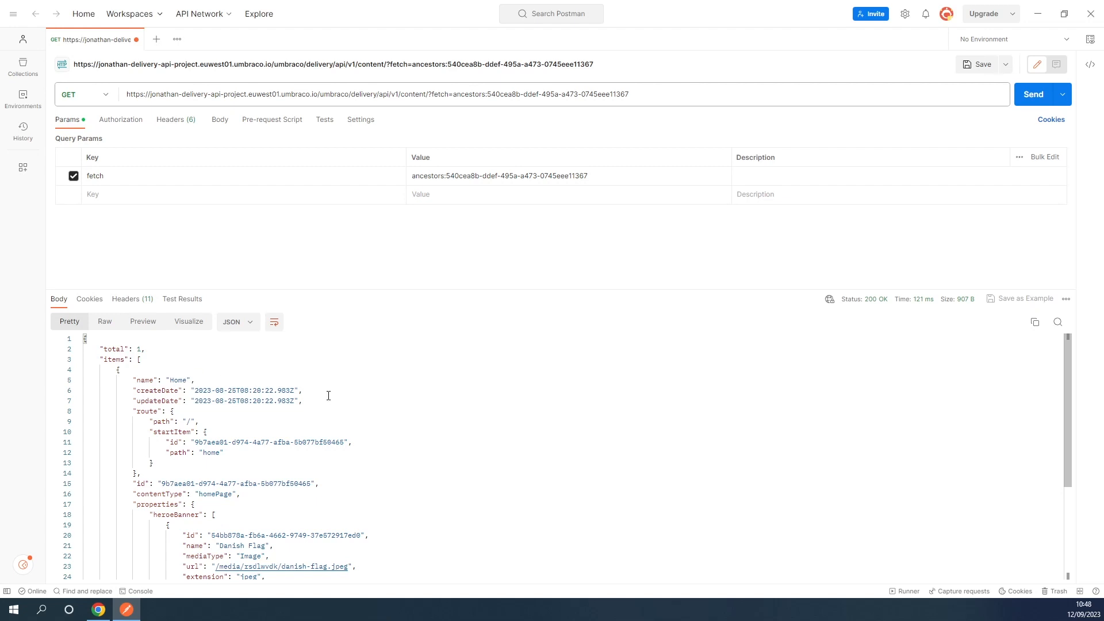
{"action": "left_click_drag", "start_coordinate": [1068, 404], "coordinate": [1091, 374]}
Look up the children selector in the Chrome documentation and change the fetch selector in the Postman URL to "children".
{"action": "left_click", "coordinate": [100, 610]}
{"action": "left_click", "coordinate": [75, 9]}
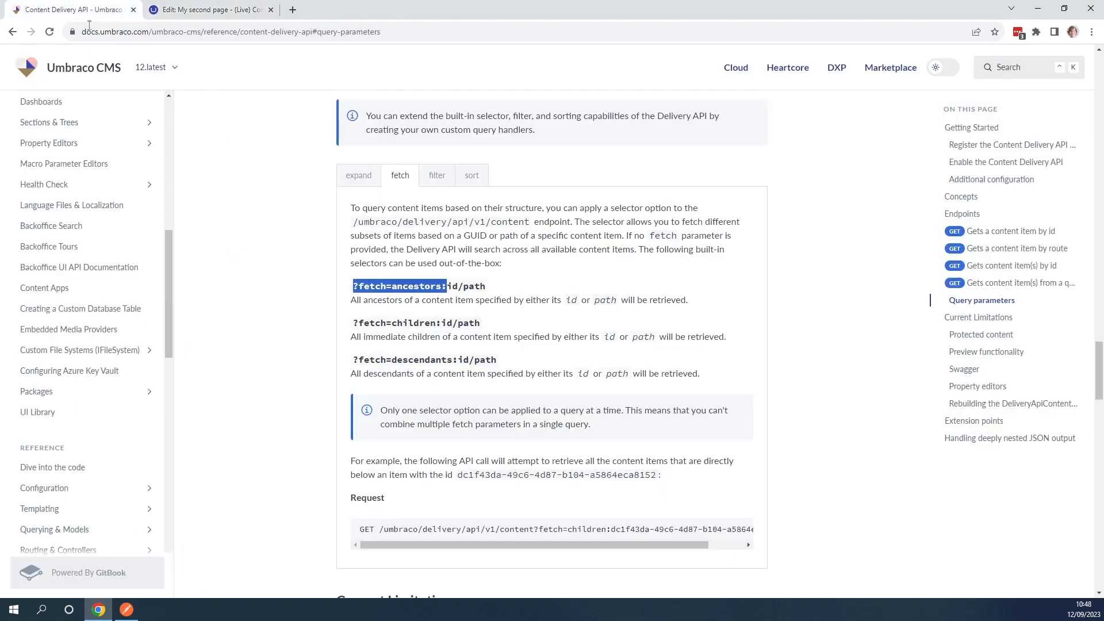
{"action": "double_click", "coordinate": [409, 323]}
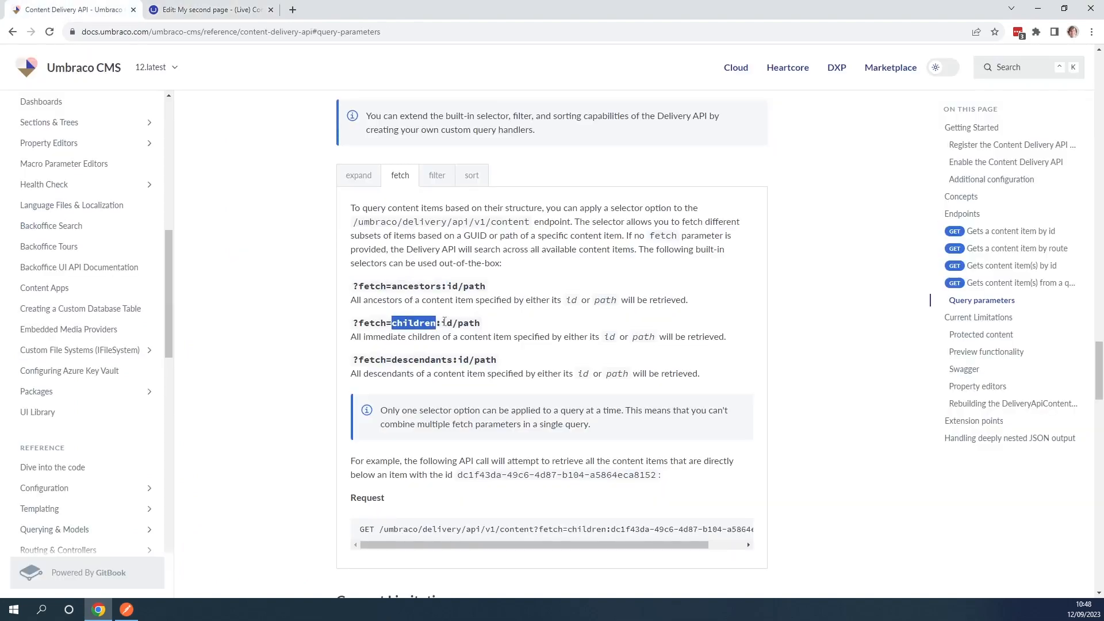
{"action": "left_click", "coordinate": [126, 609]}
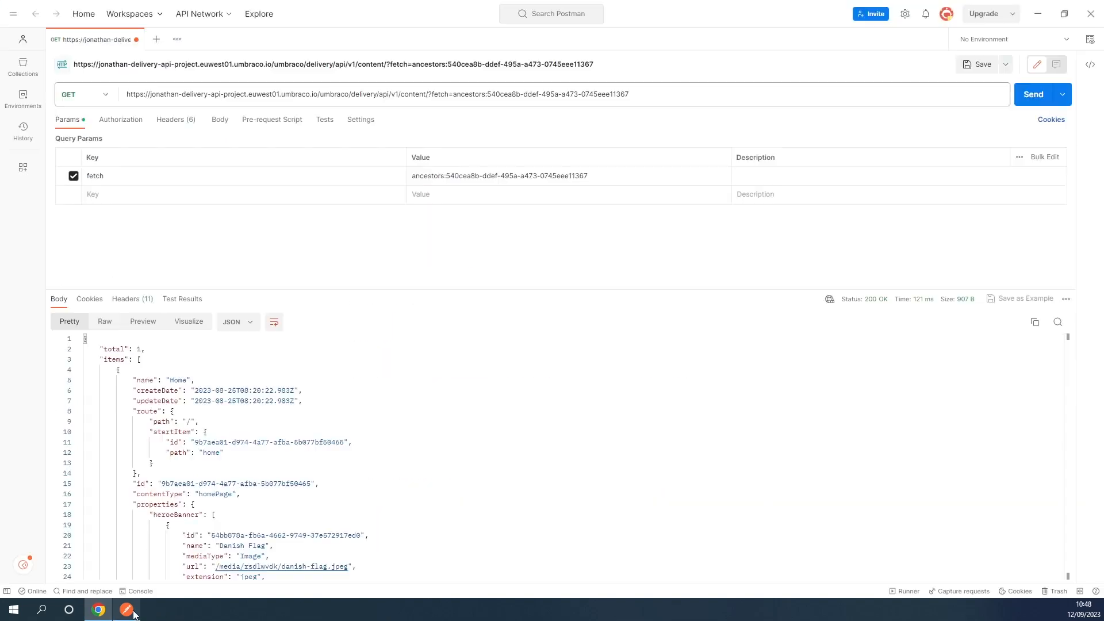
{"action": "double_click", "coordinate": [467, 94]}
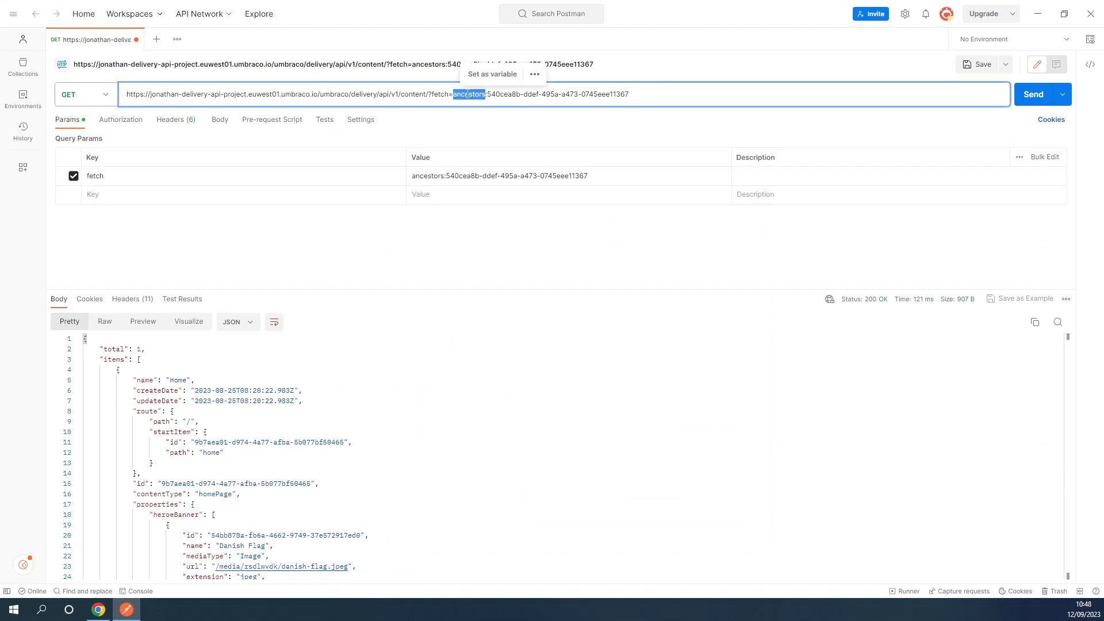
{"action": "type", "text": "children"}
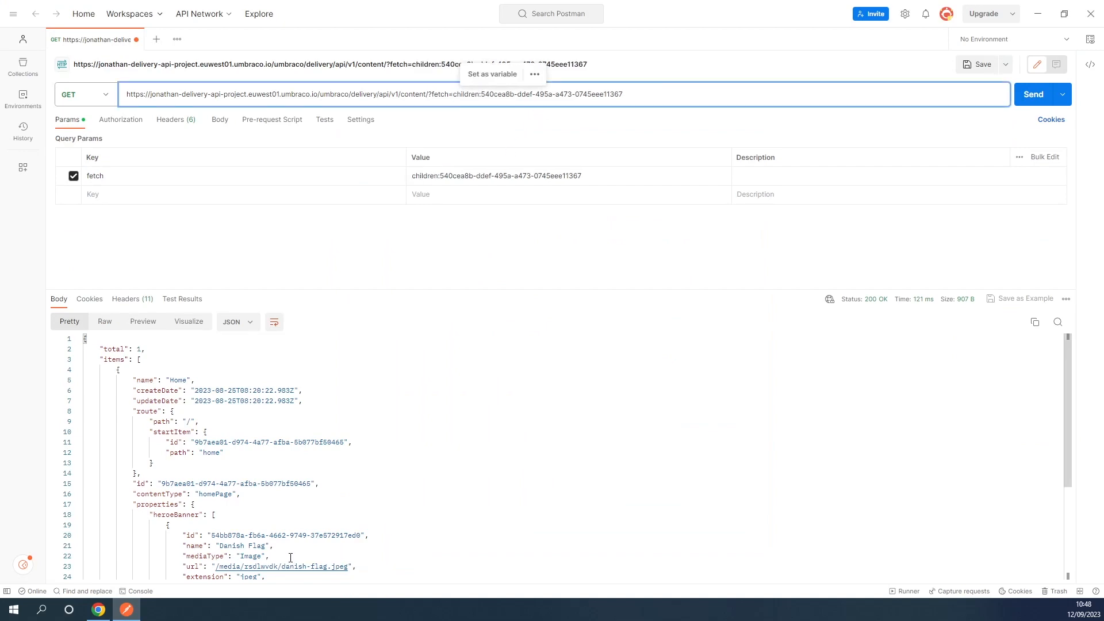
Switch back to the Umbraco backoffice in Chrome and copy the Home page's GUID.
{"action": "left_click", "coordinate": [98, 610]}
{"action": "left_click", "coordinate": [207, 10]}
{"action": "left_click", "coordinate": [64, 137]}
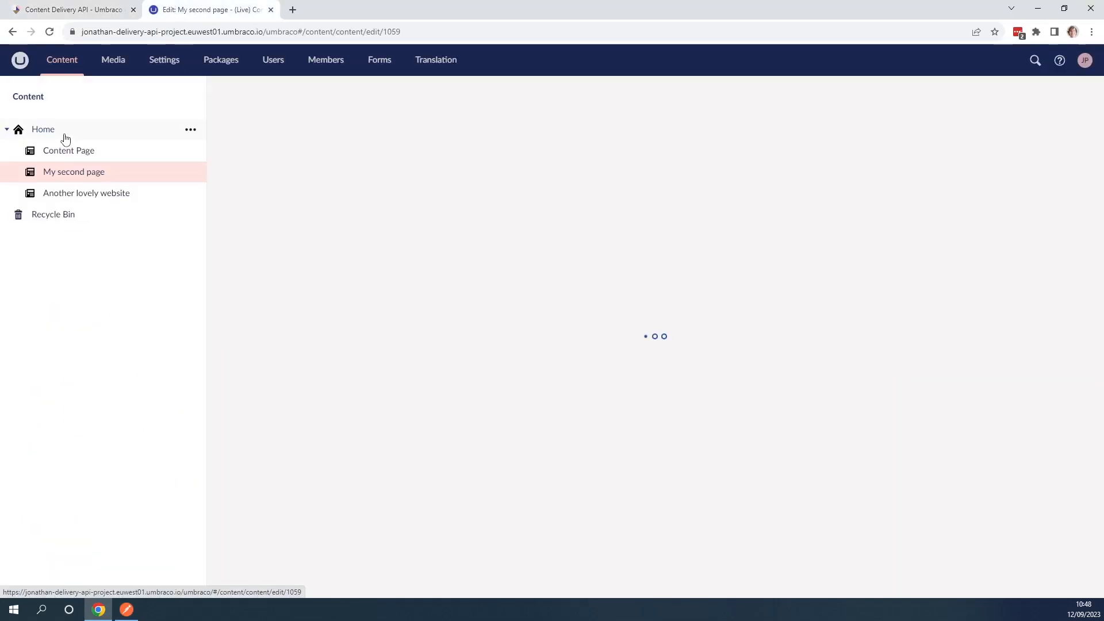
{"action": "left_click", "coordinate": [1012, 105]}
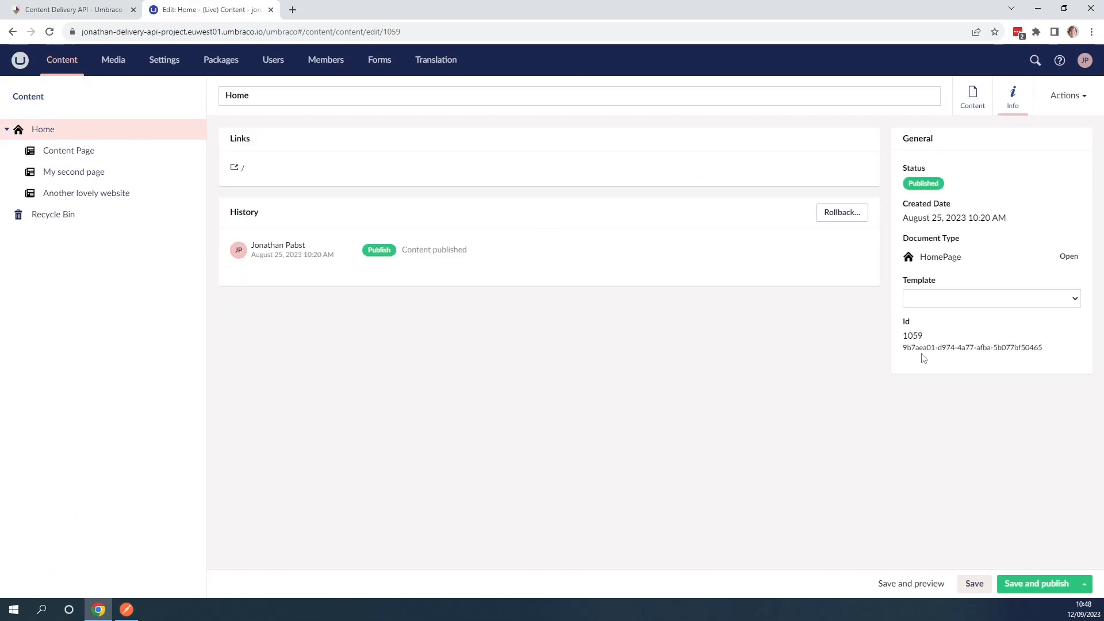
{"action": "triple_click", "coordinate": [953, 348]}
{"action": "key", "text": "ctrl+c"}
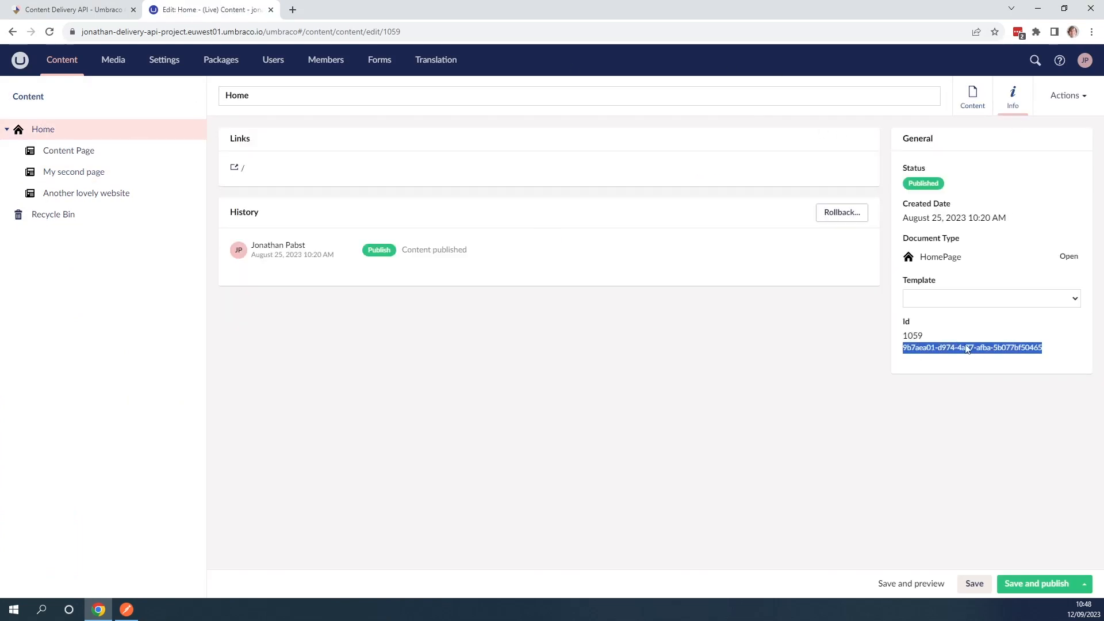
In Postman, replace the GUID after "fetch=children:" in the request URL with the copied Home page GUID.
{"action": "left_click", "coordinate": [126, 609]}
{"action": "left_click", "coordinate": [644, 94]}
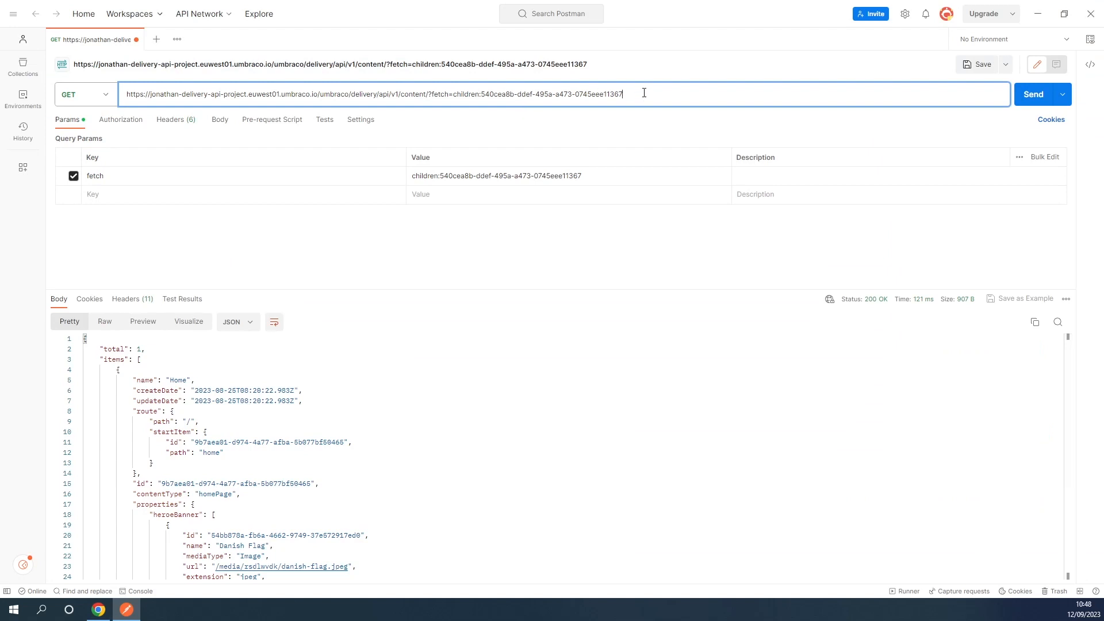
{"action": "key", "text": "ctrl+shift+Left"}
{"action": "key", "text": "ctrl+shift+Left"}
{"action": "key", "text": "ctrl+shift+Left"}
{"action": "key", "text": "ctrl+shift+Left"}
{"action": "key", "text": "ctrl+shift+Left"}
{"action": "key", "text": "ctrl+v"}
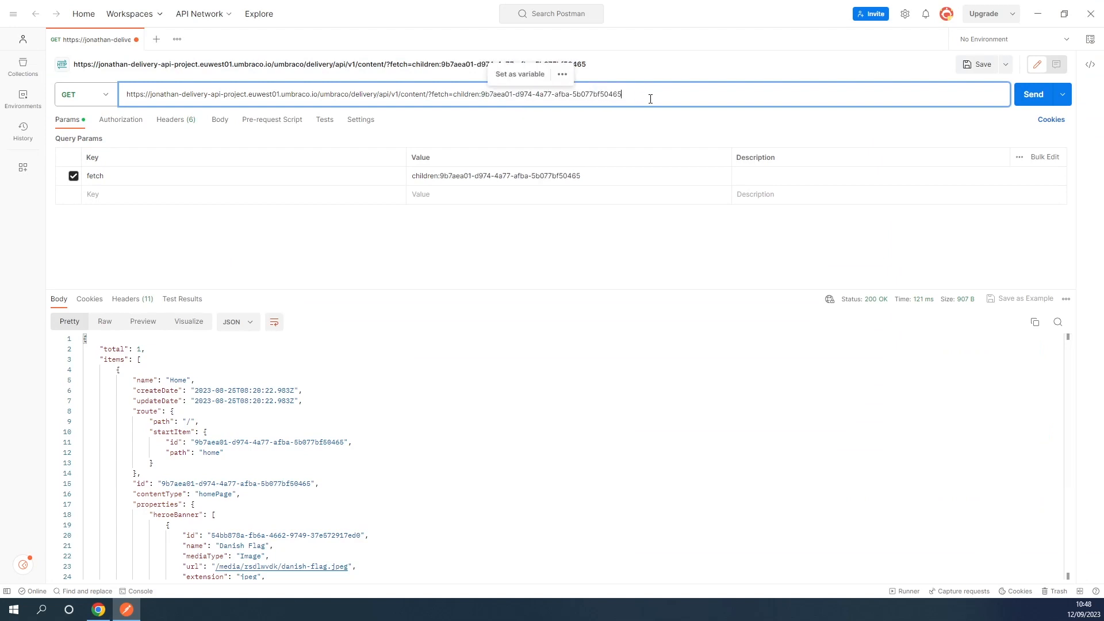
Send the GET request for Home's children and review the items in the response.
{"action": "left_click", "coordinate": [1033, 94]}
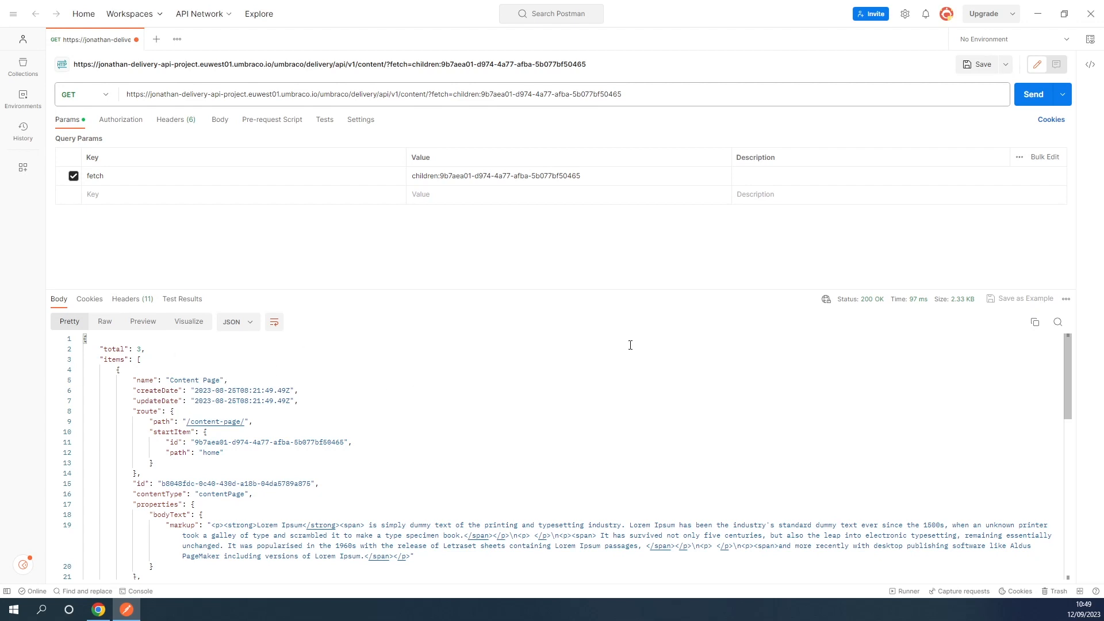
{"action": "left_click_drag", "start_coordinate": [1065, 357], "coordinate": [1068, 528]}
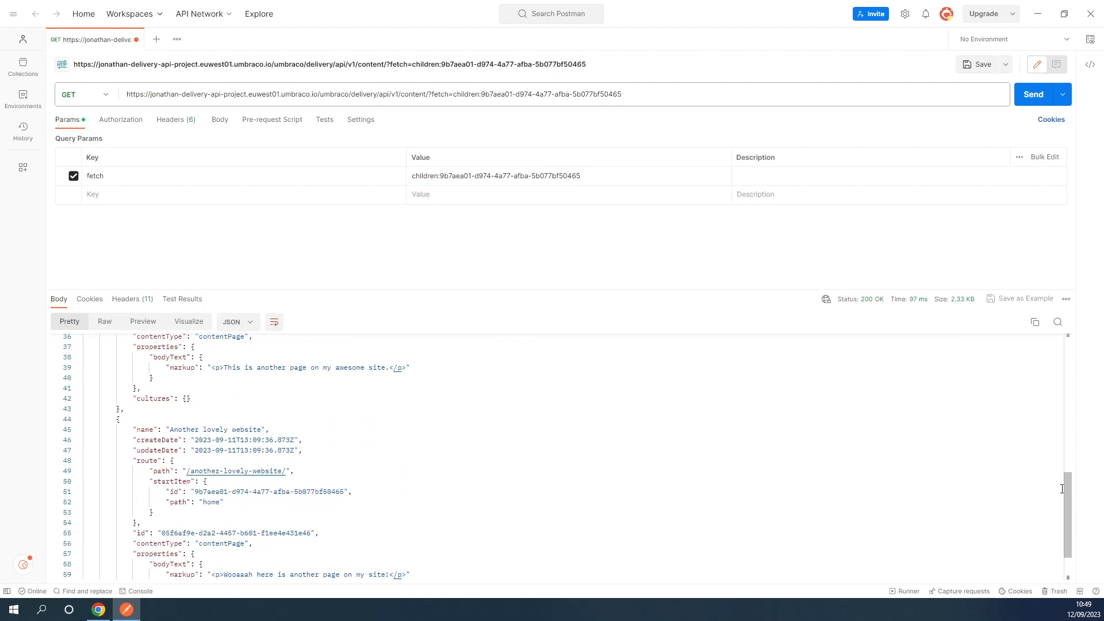
{"action": "left_click_drag", "start_coordinate": [1070, 489], "coordinate": [1077, 351]}
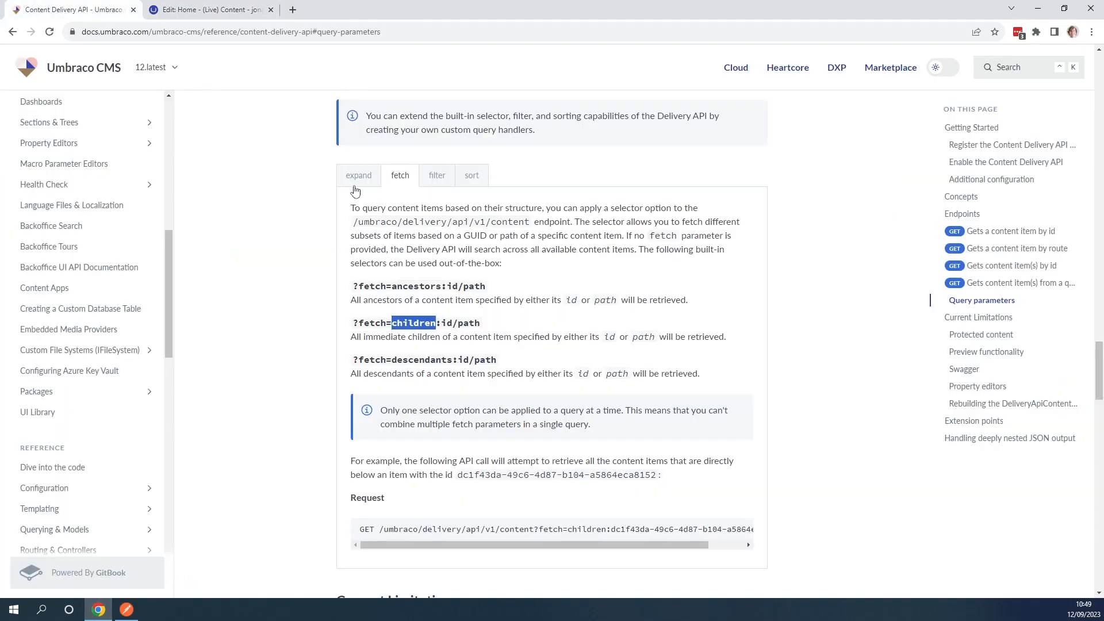
Open the documentation's filter section and copy the "?filter=contentType:" query text.
{"action": "left_click", "coordinate": [438, 184]}
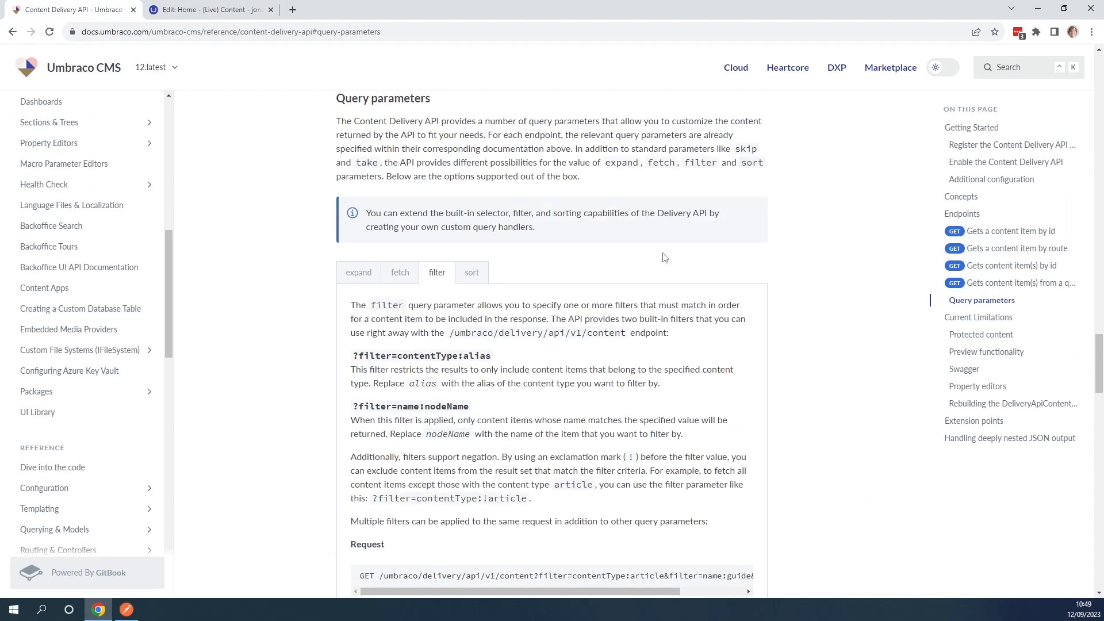
{"action": "scroll", "coordinate": [664, 258], "scroll_direction": "down", "scroll_amount": 1}
{"action": "scroll", "coordinate": [789, 256], "scroll_direction": "down", "scroll_amount": 1}
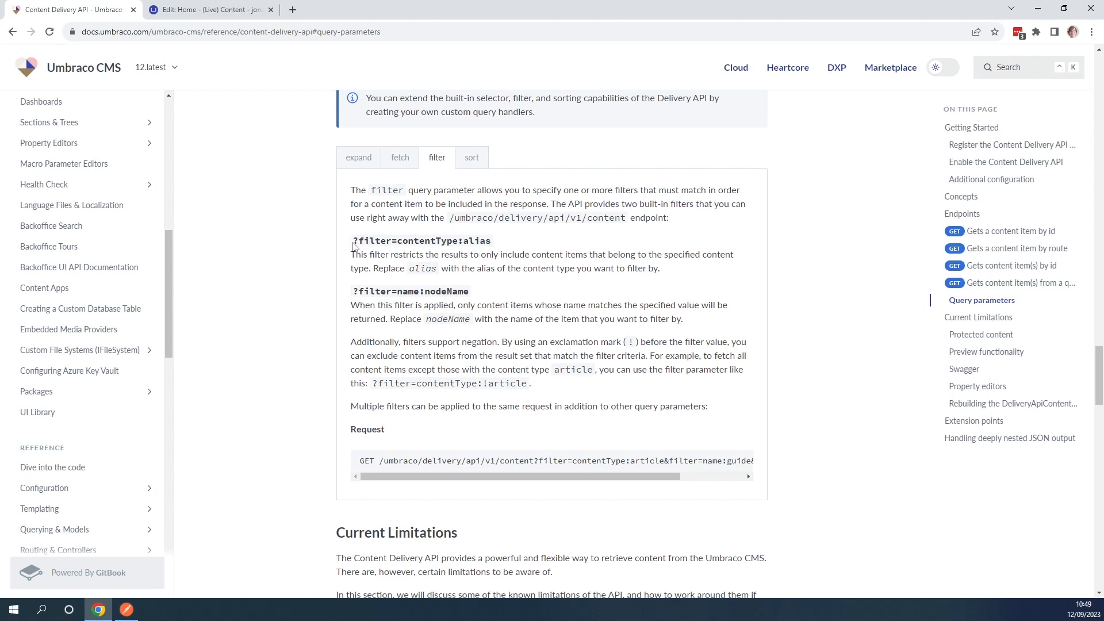
{"action": "left_click_drag", "start_coordinate": [353, 245], "coordinate": [463, 241]}
{"action": "key", "text": "ctrl+c"}
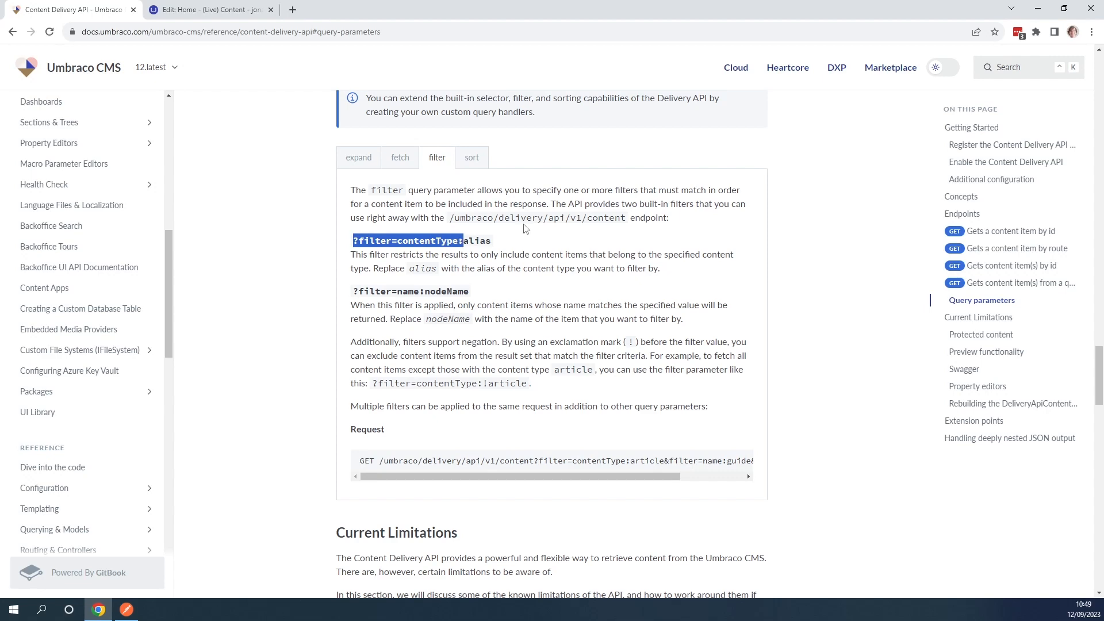
Switch to Postman and replace the fetch query in the request URL with the copied "?filter=contentType:".
{"action": "key", "text": "alt+Tab"}
{"action": "left_click_drag", "start_coordinate": [623, 94], "coordinate": [428, 98]}
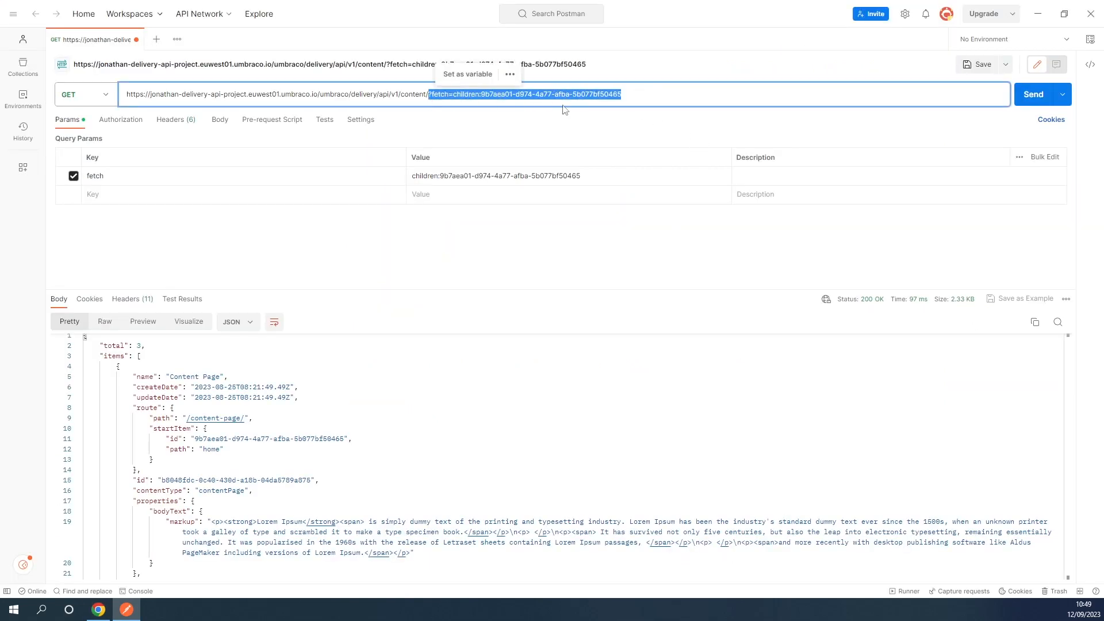
{"action": "key", "text": "ctrl+v"}
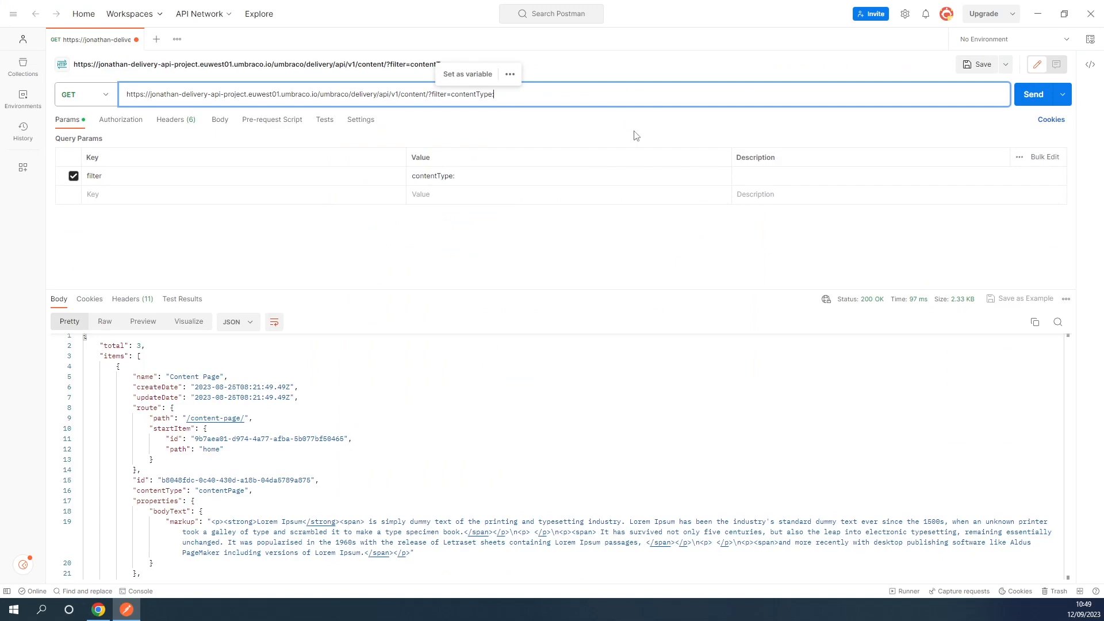
Switch to the Umbraco backoffice in Chrome, open the Home page's HomePage document type and copy its alias.
{"action": "left_click", "coordinate": [127, 610]}
{"action": "key", "text": "ctrl+Tab"}
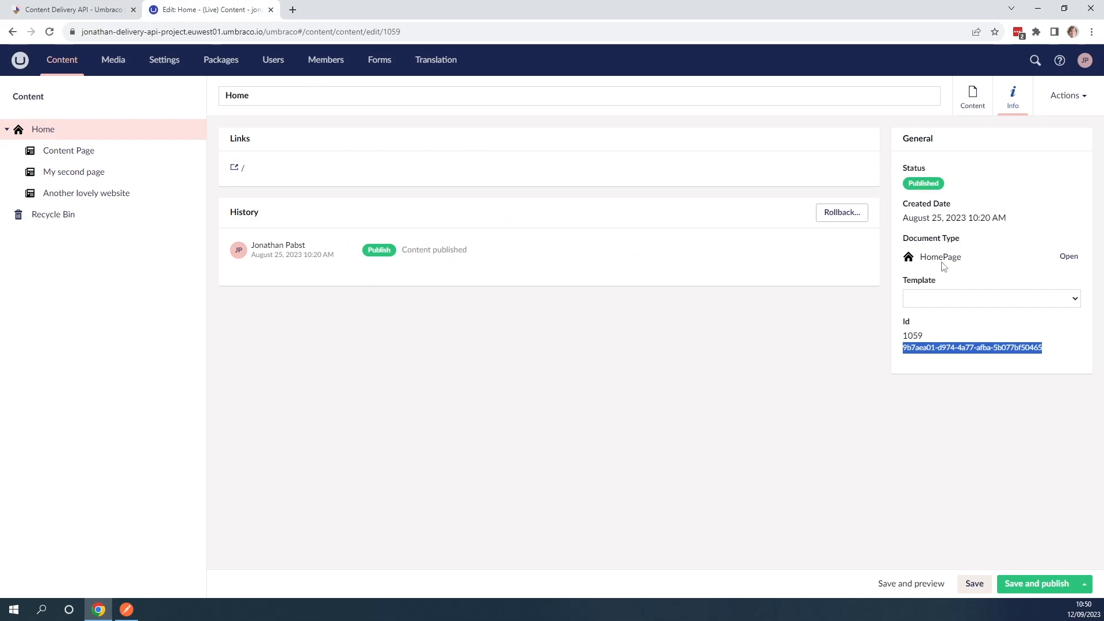
{"action": "left_click", "coordinate": [1068, 257]}
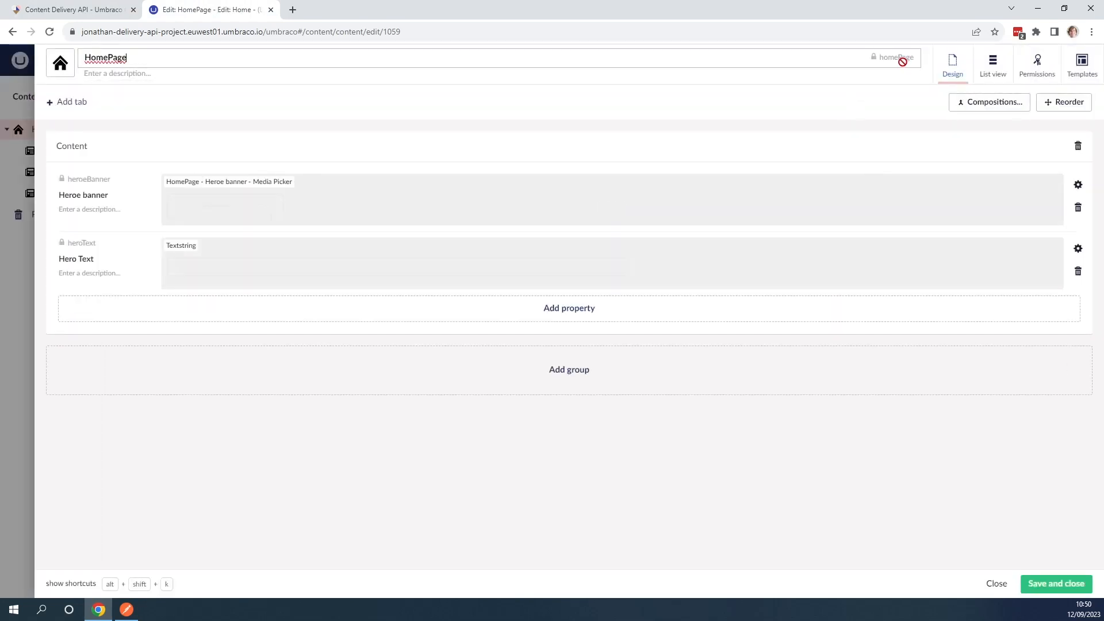
{"action": "double_click", "coordinate": [893, 59]}
{"action": "key", "text": "ctrl+c"}
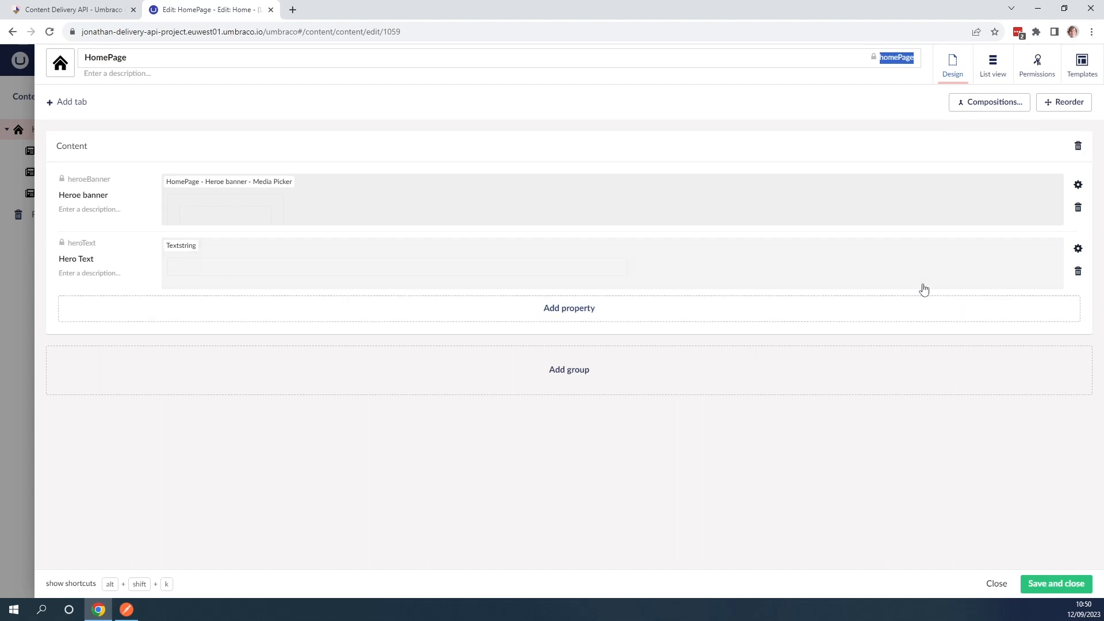
In Postman, append the copied alias "homePage" to the contentType filter, send the request and review the response.
{"action": "left_click", "coordinate": [127, 609]}
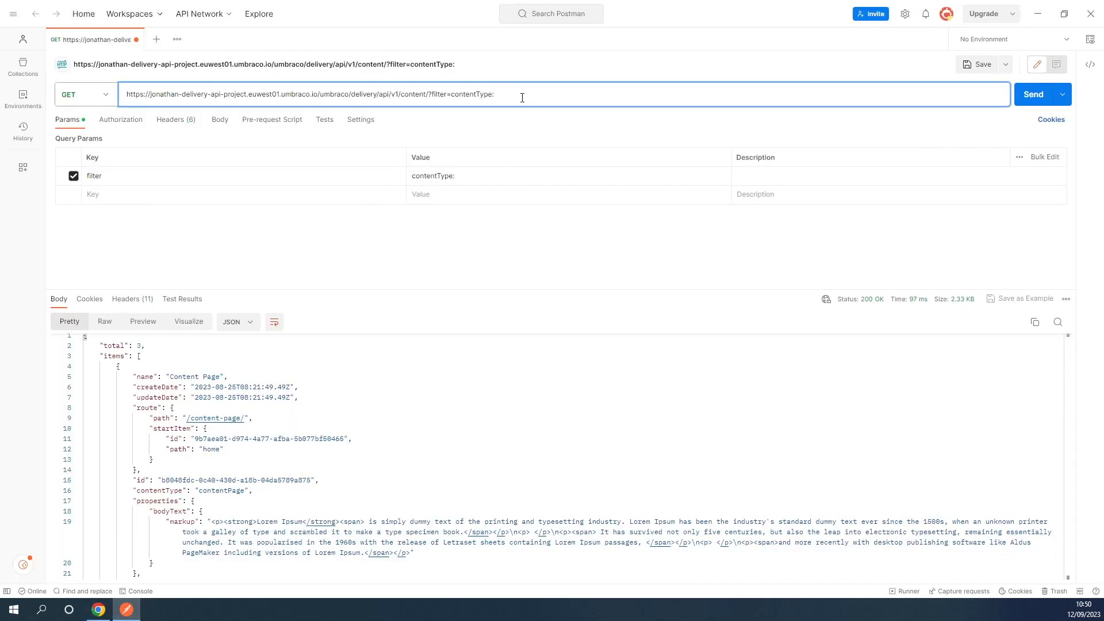
{"action": "key", "text": "ctrl+v"}
{"action": "left_click", "coordinate": [1027, 97]}
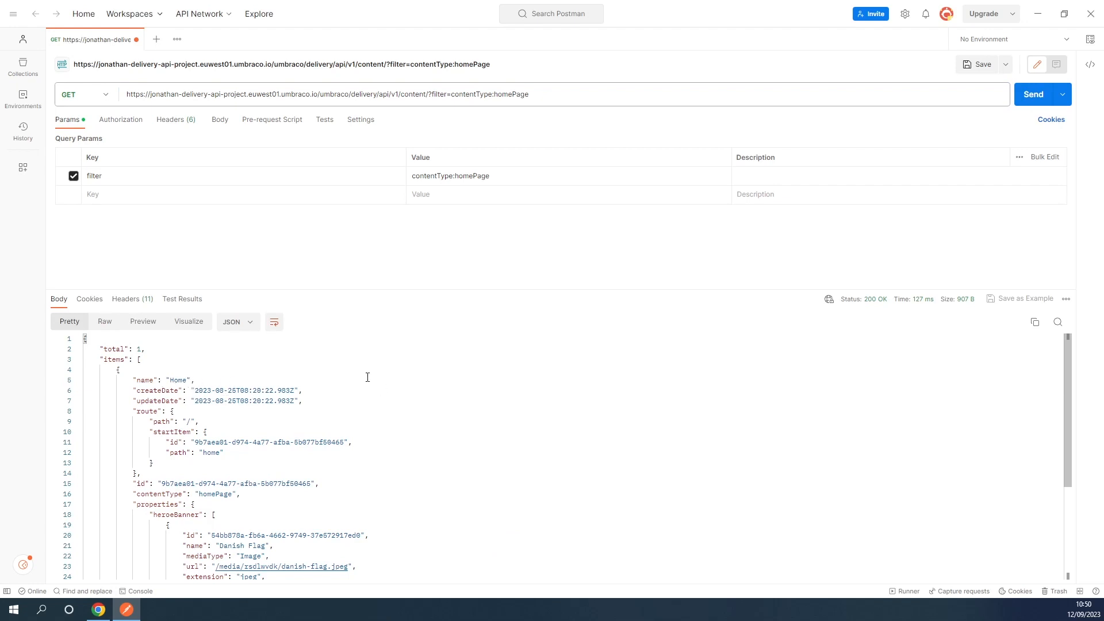
{"action": "left_click_drag", "start_coordinate": [1062, 417], "coordinate": [1059, 509]}
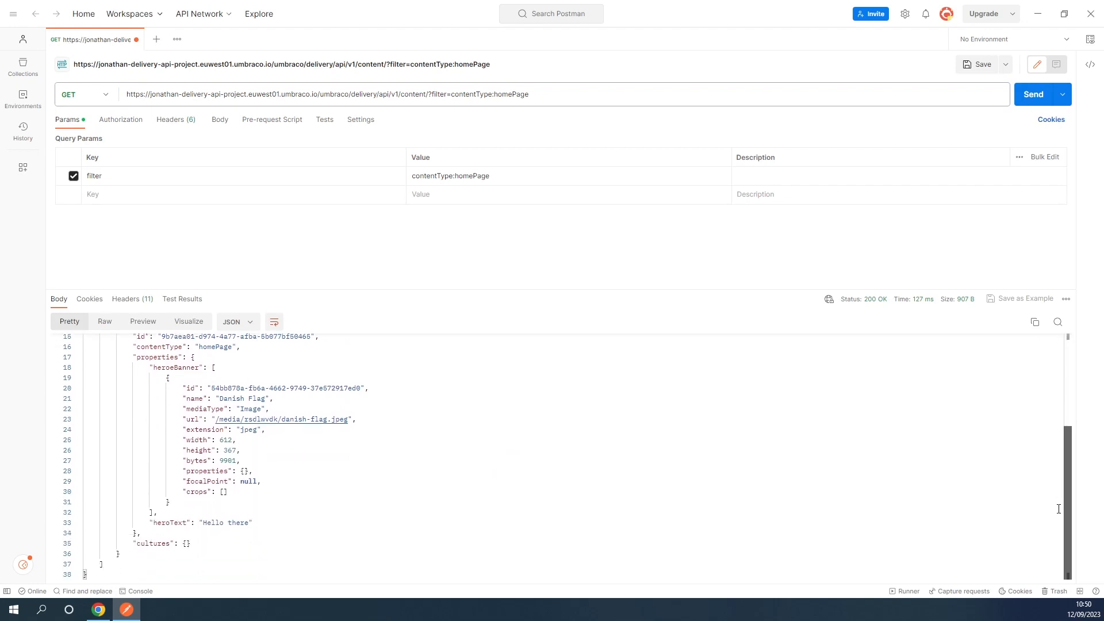
{"action": "scroll", "coordinate": [1058, 536], "scroll_direction": "up", "scroll_amount": 5}
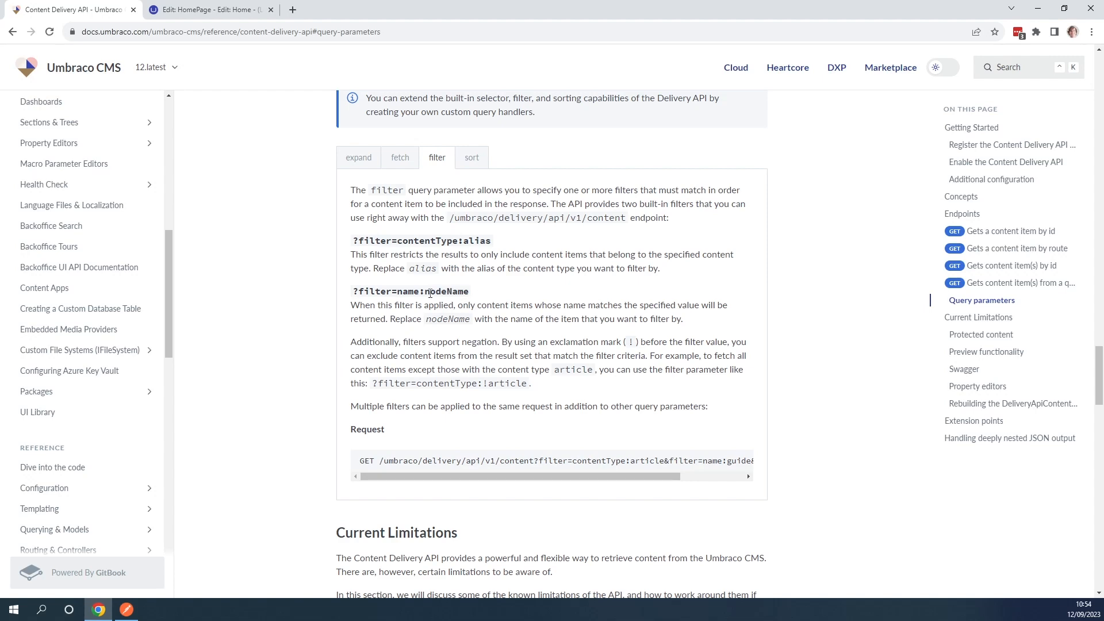
Copy "?filter=name:" from the Chrome documentation and change the Postman URL's query to "?filter=name:home".
{"action": "left_click_drag", "start_coordinate": [425, 293], "coordinate": [352, 300]}
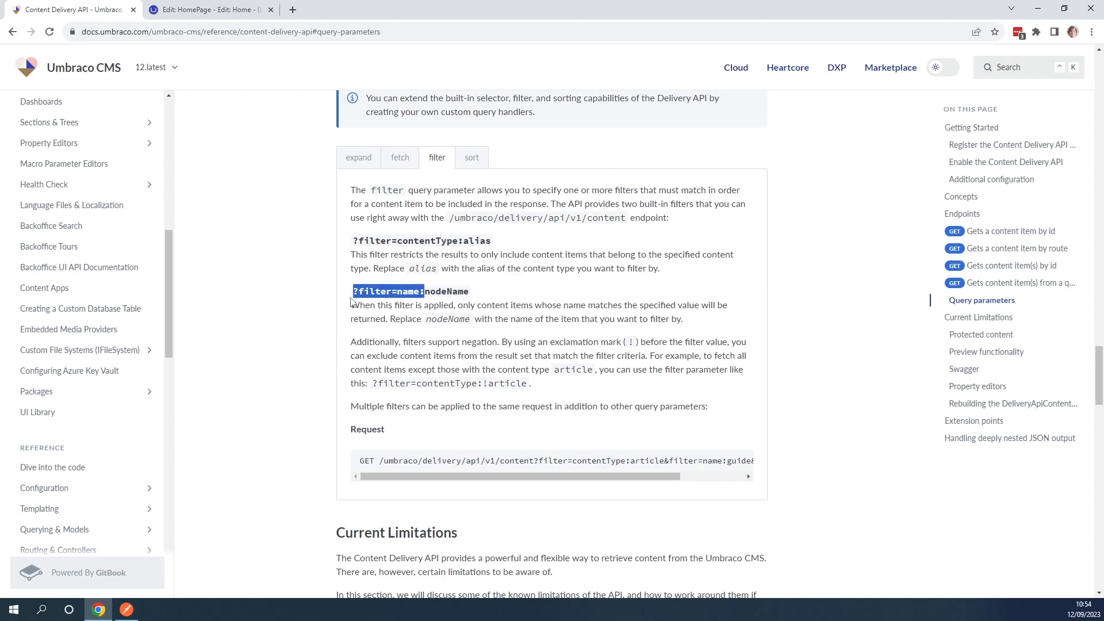
{"action": "left_click", "coordinate": [127, 611]}
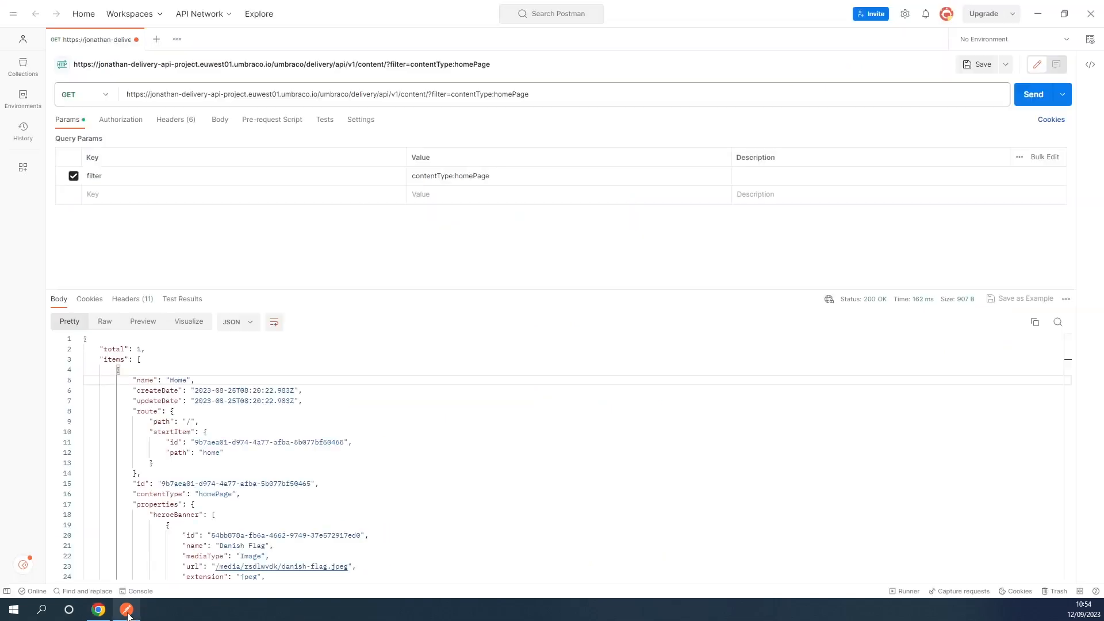
{"action": "left_click", "coordinate": [429, 94]}
{"action": "left_click_drag", "start_coordinate": [530, 95], "coordinate": [430, 99]}
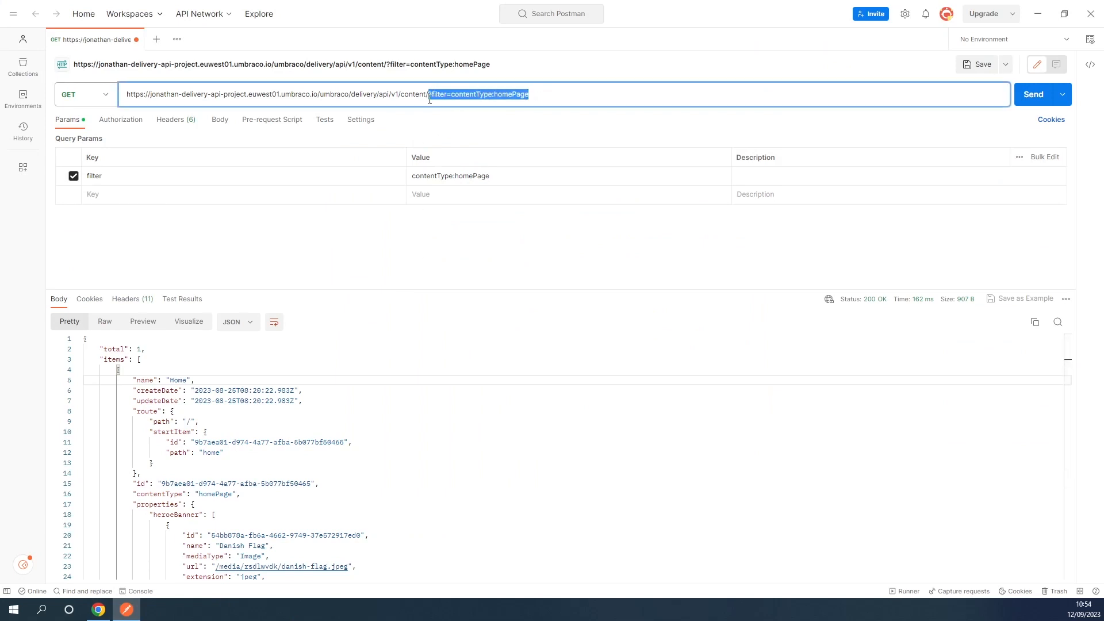
{"action": "type", "text": "?filter=name:"}
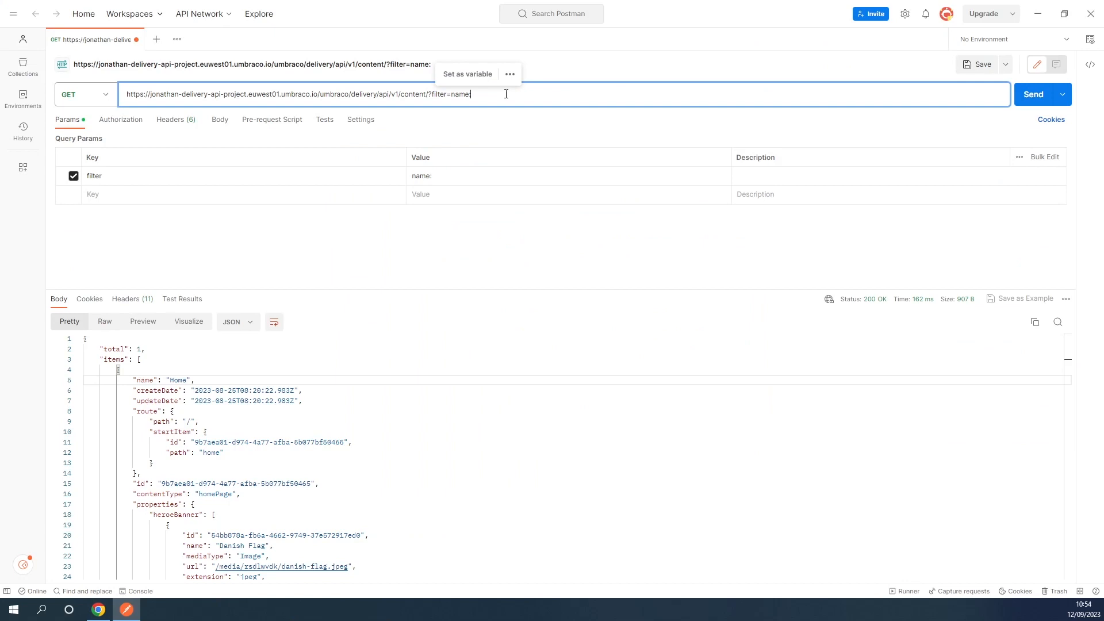
{"action": "type", "text": "home"}
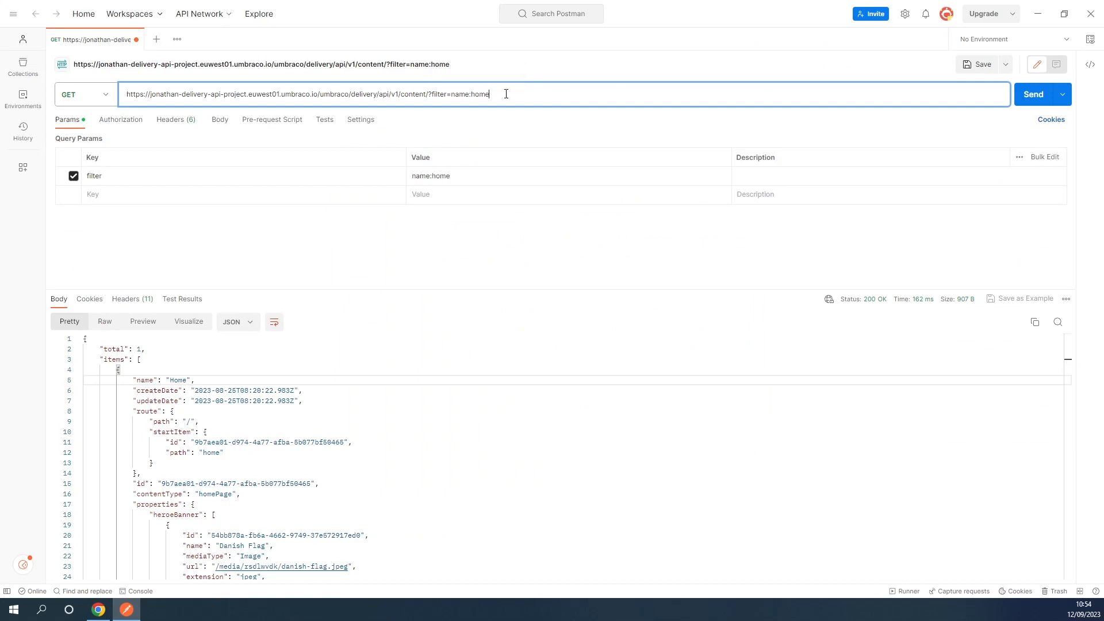
Send the request filtered by the name home and review the returned item's properties.
{"action": "left_click", "coordinate": [1029, 95]}
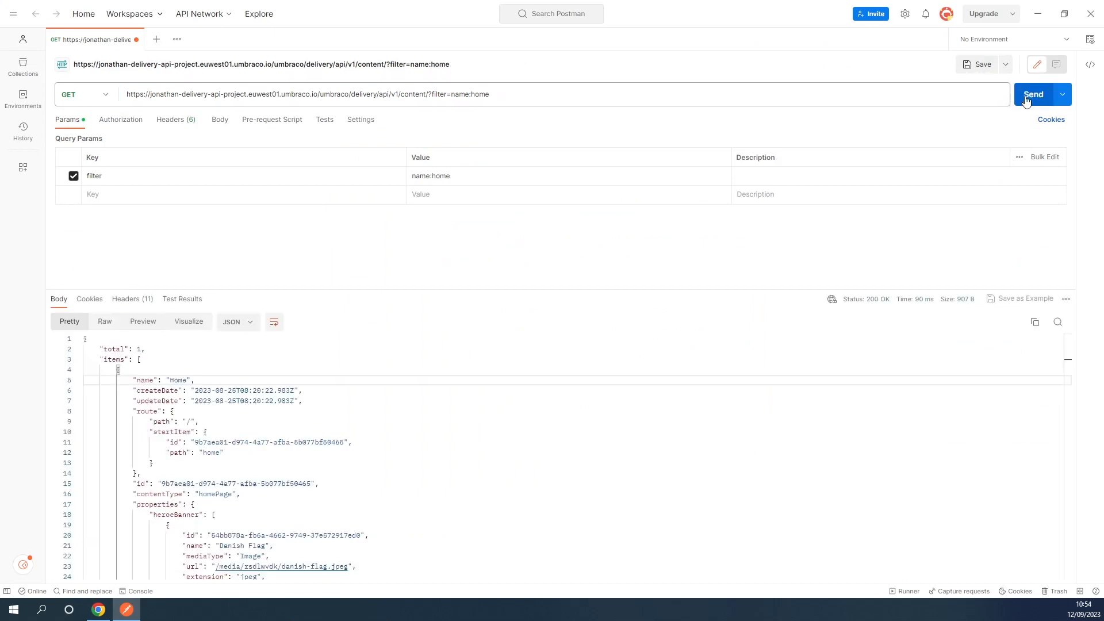
{"action": "scroll", "coordinate": [319, 397], "scroll_direction": "down", "scroll_amount": 5}
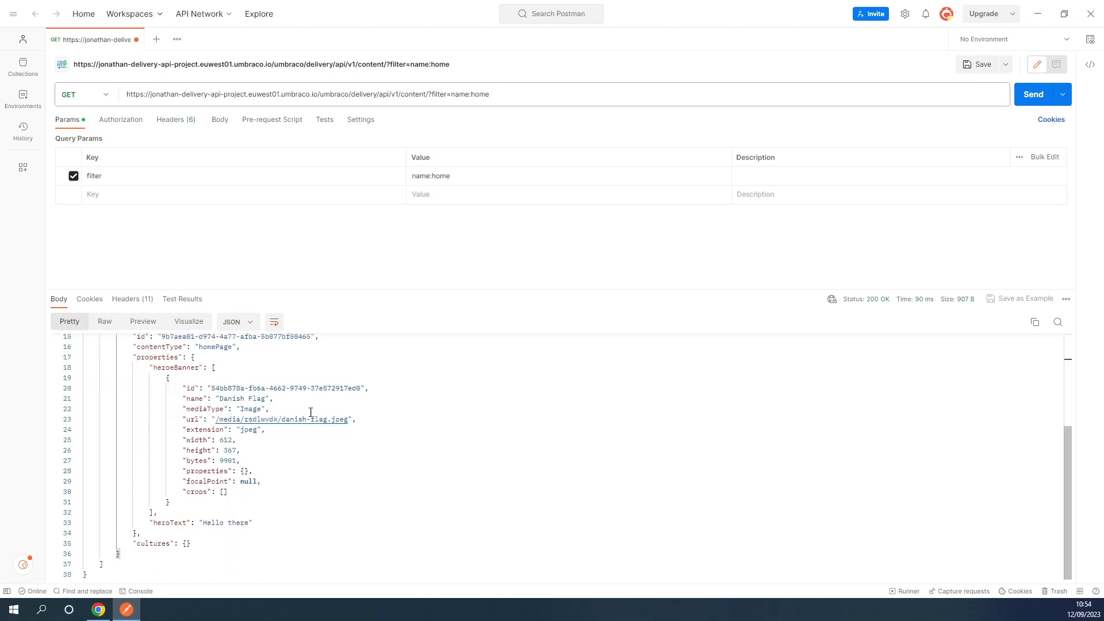
{"action": "scroll", "coordinate": [279, 453], "scroll_direction": "up", "scroll_amount": 5}
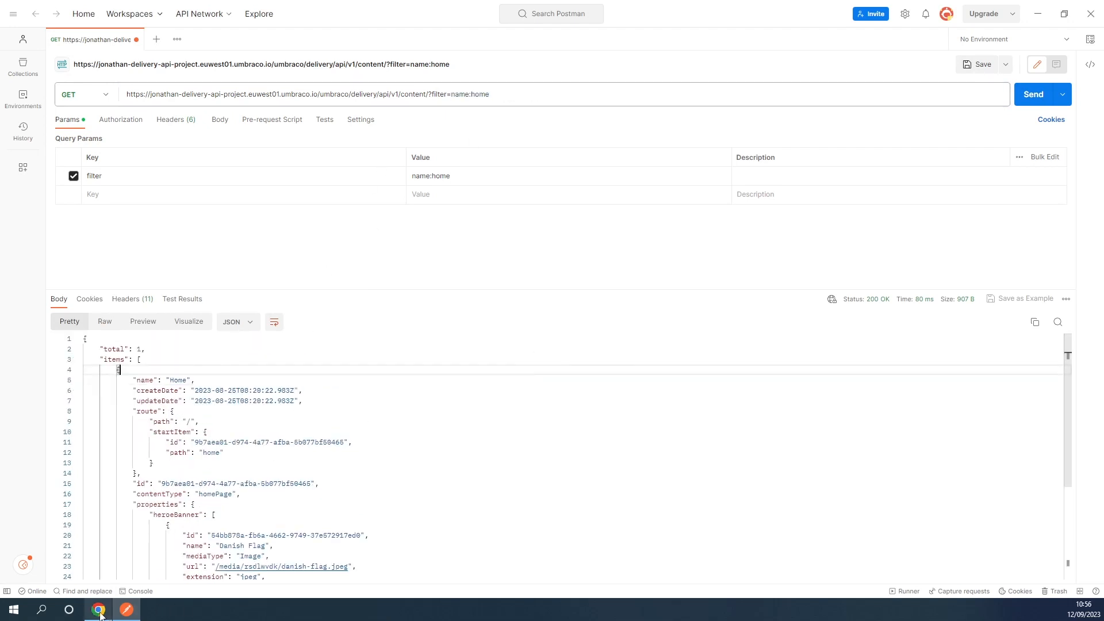
Switch to the Chrome documentation, open its sort section and select the "?sort=createDate" query text.
{"action": "left_click", "coordinate": [98, 611]}
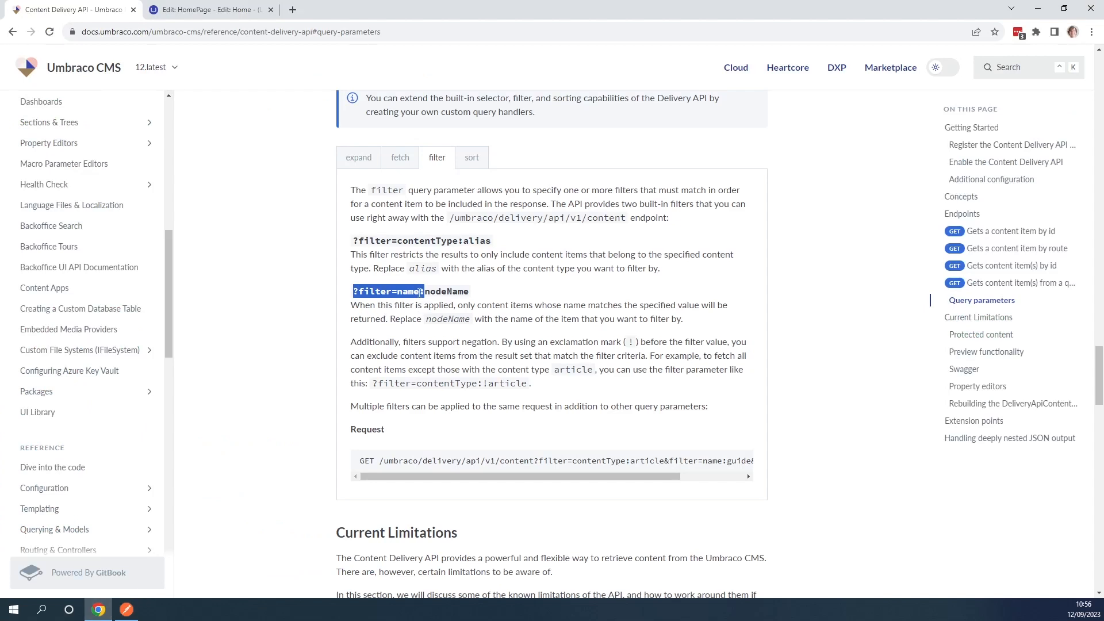
{"action": "left_click", "coordinate": [472, 165]}
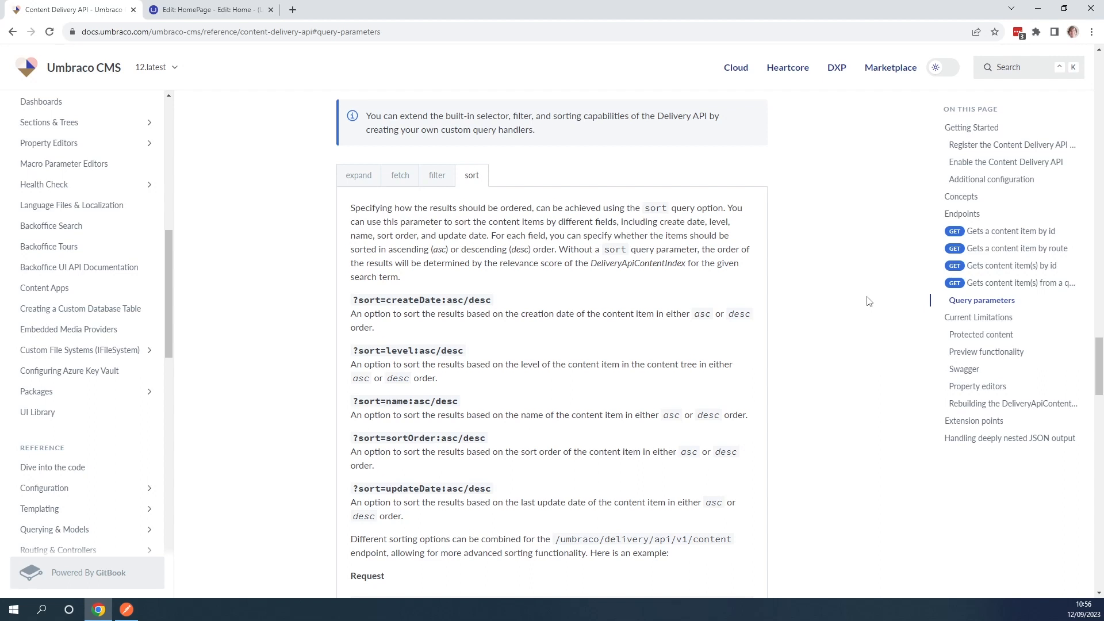
{"action": "scroll", "coordinate": [857, 305], "scroll_direction": "down", "scroll_amount": 2}
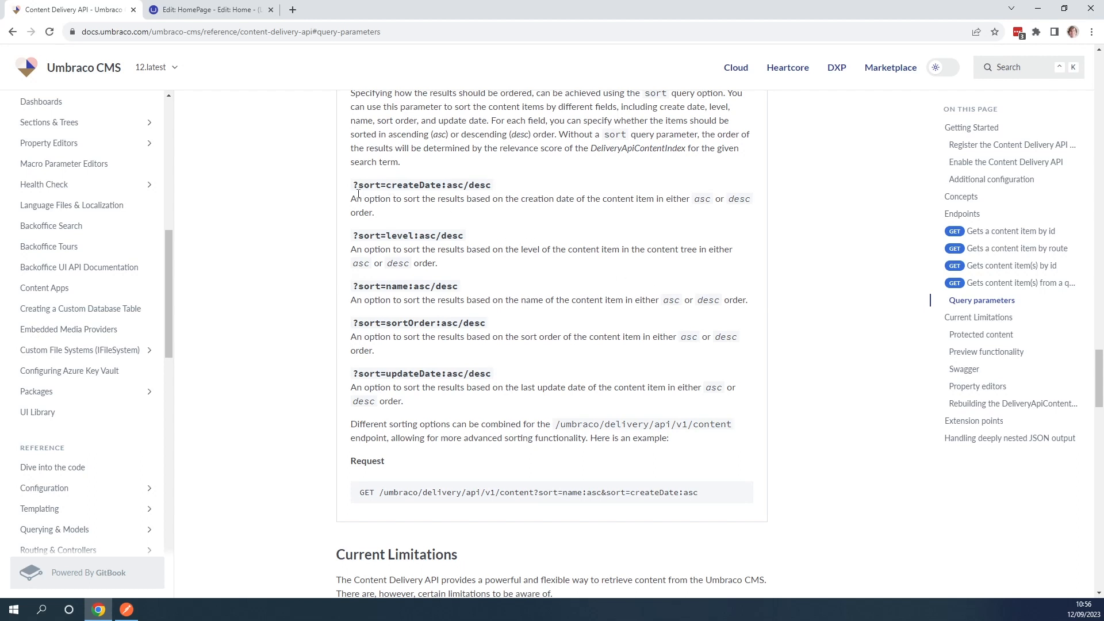
{"action": "left_click_drag", "start_coordinate": [353, 185], "coordinate": [442, 185]}
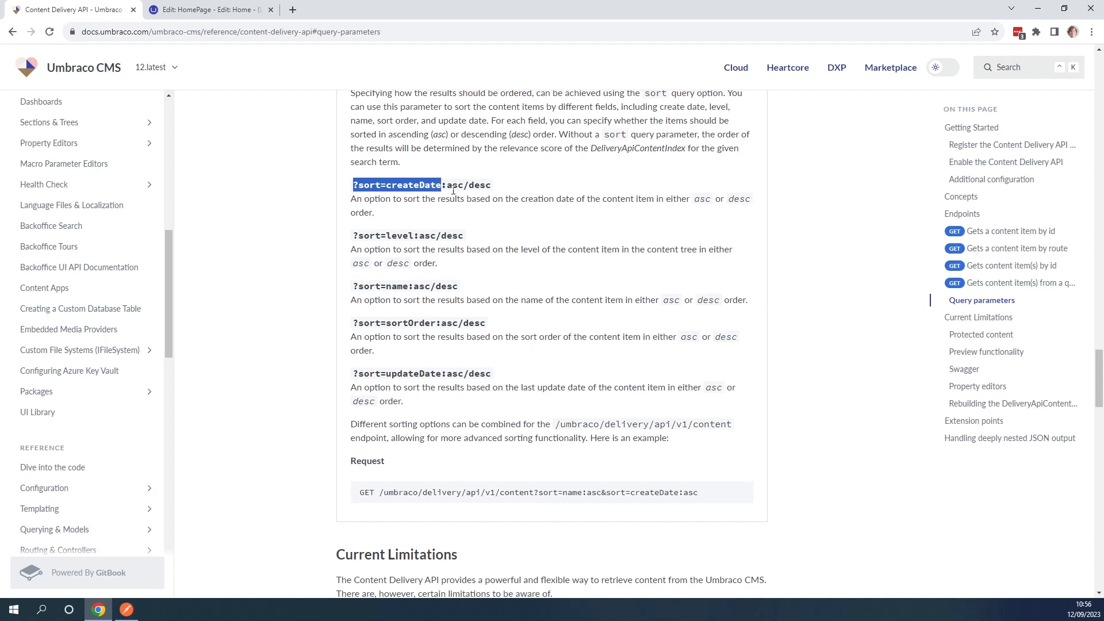
In Postman, replace the name filter in the request URL with "?sort=createDate" and send the request.
{"action": "key", "text": "alt+Tab"}
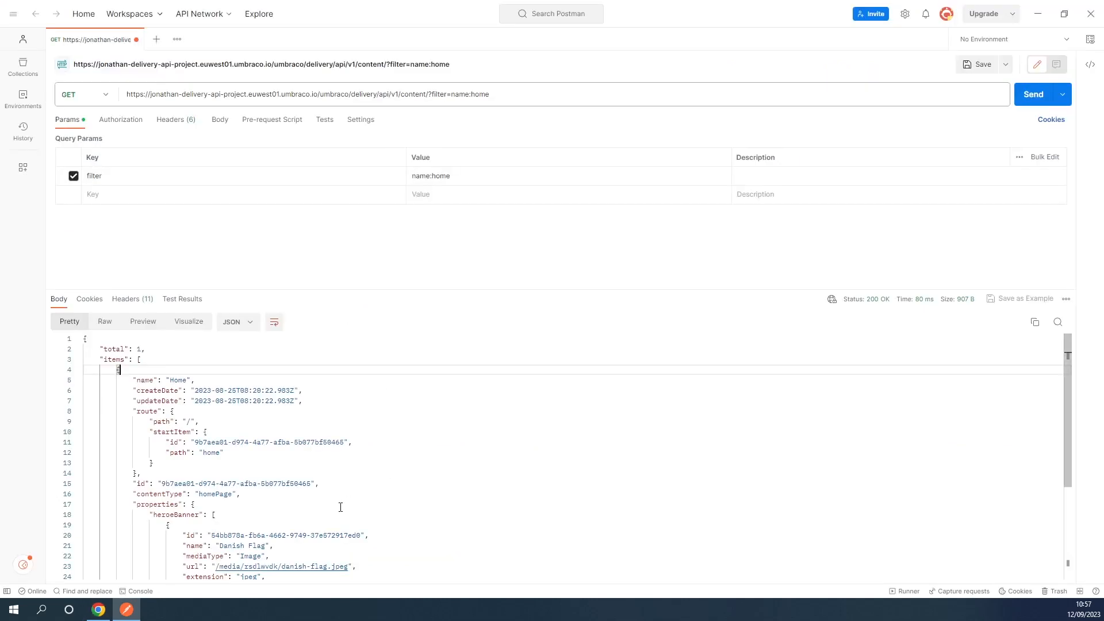
{"action": "left_click_drag", "start_coordinate": [490, 94], "coordinate": [425, 100]}
{"action": "type", "text": "t/?sort=createDate"}
{"action": "key", "text": "ctrl+Return"}
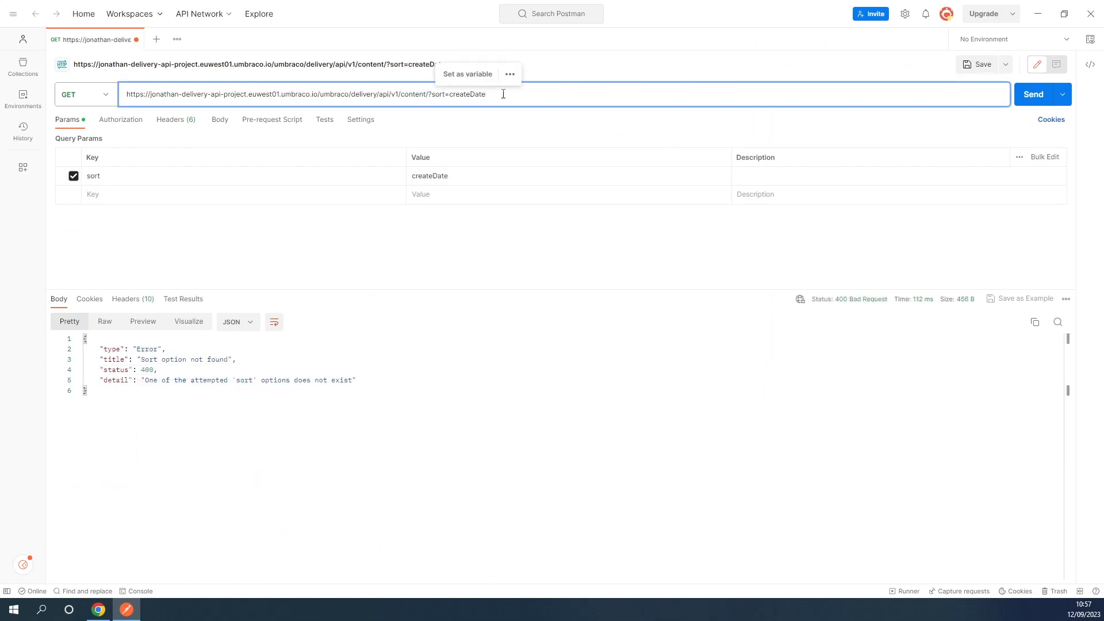
Append ":desc" to the createDate sort option, resend the request and review the order of the returned items.
{"action": "type", "text": ":desc"}
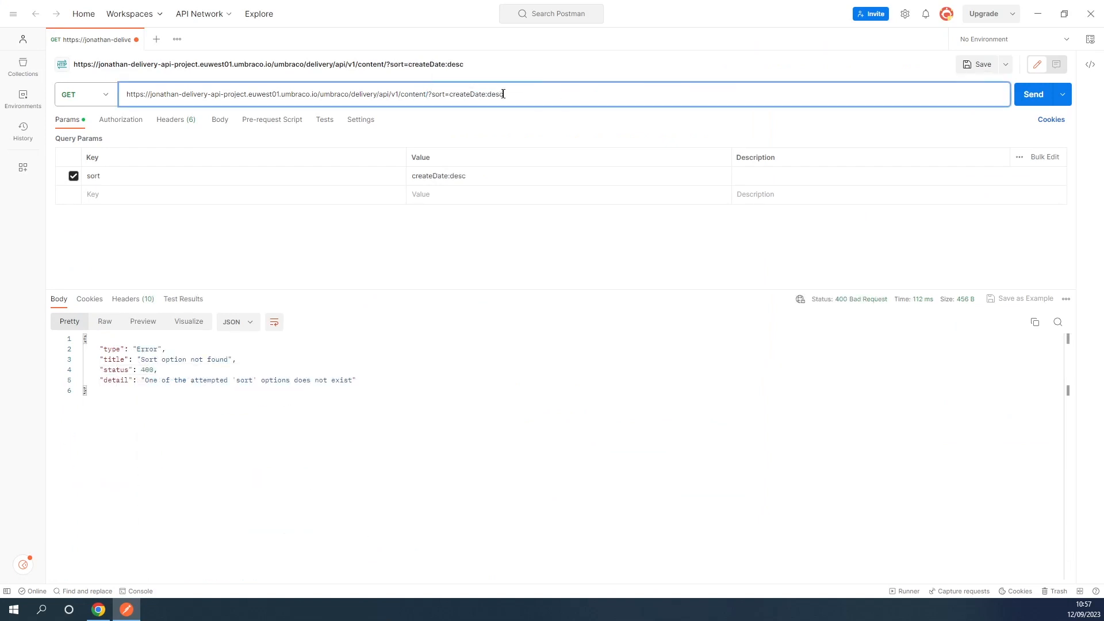
{"action": "left_click", "coordinate": [1035, 98]}
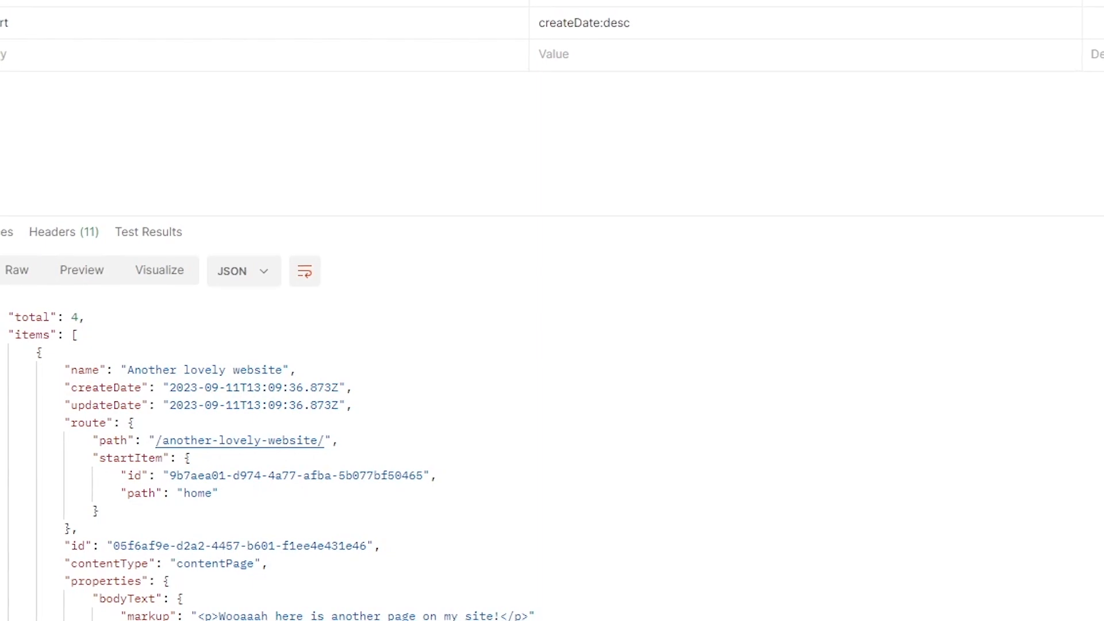
{"action": "scroll", "coordinate": [1023, 572], "scroll_direction": "down", "scroll_amount": 13}
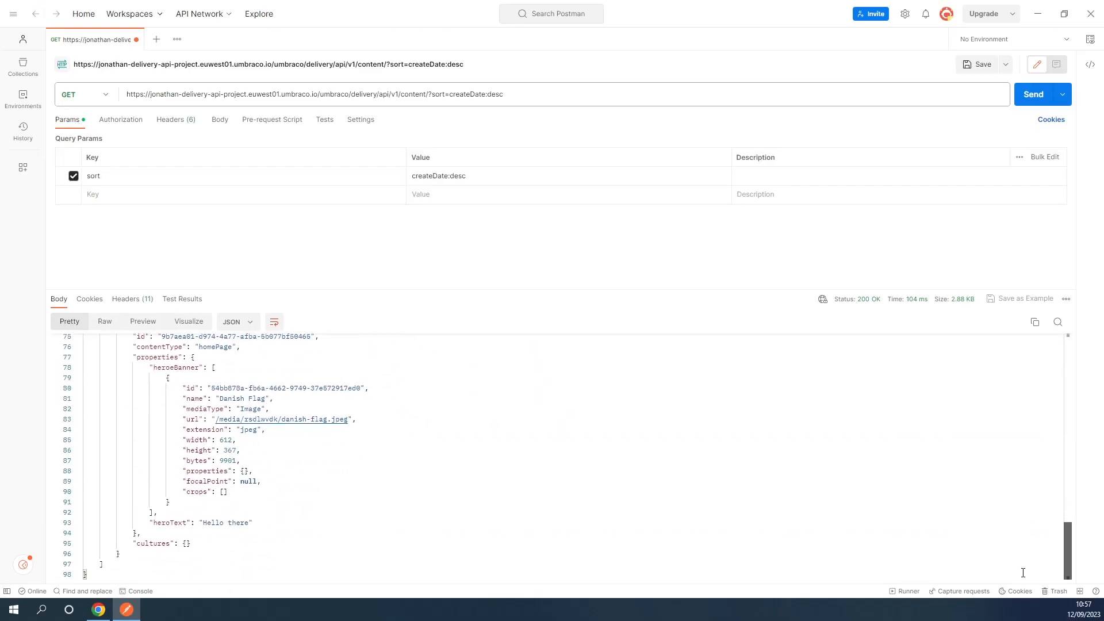
{"action": "scroll", "coordinate": [399, 406], "scroll_direction": "up", "scroll_amount": 5}
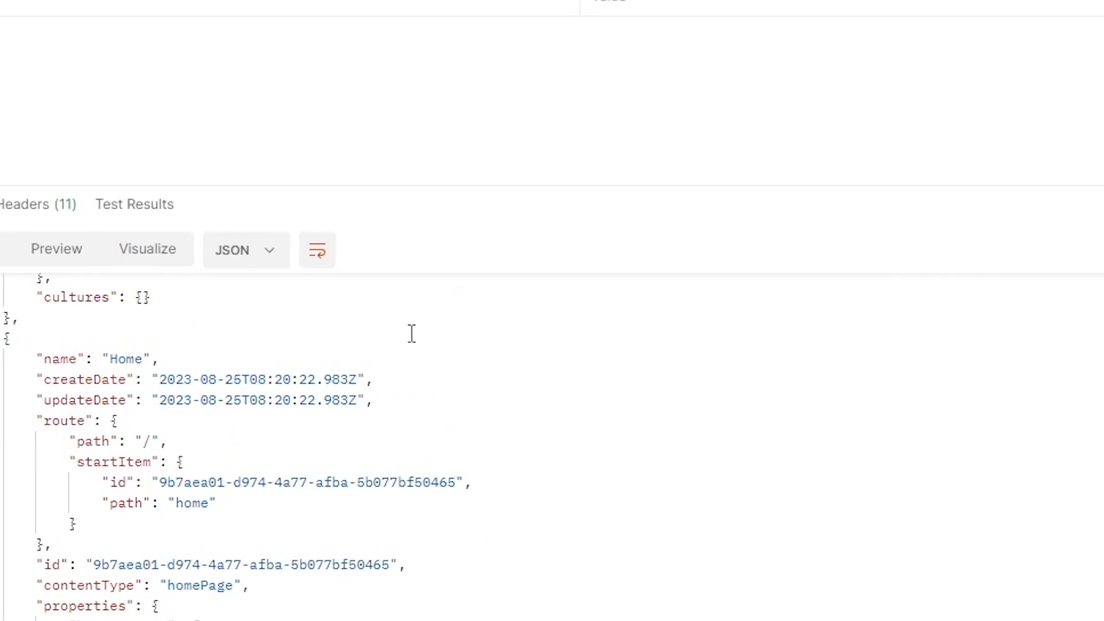
Switch back to the Chrome documentation and copy the "?sort=level" query text.
{"action": "left_click", "coordinate": [99, 610]}
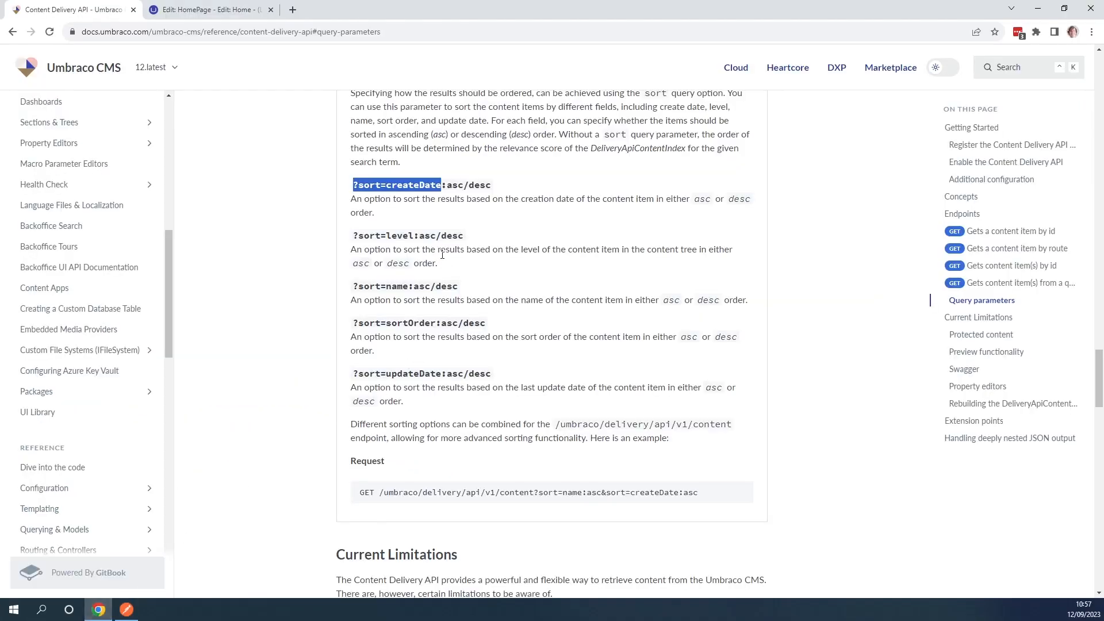
{"action": "left_click_drag", "start_coordinate": [417, 239], "coordinate": [353, 238]}
{"action": "key", "text": "ctrl+c"}
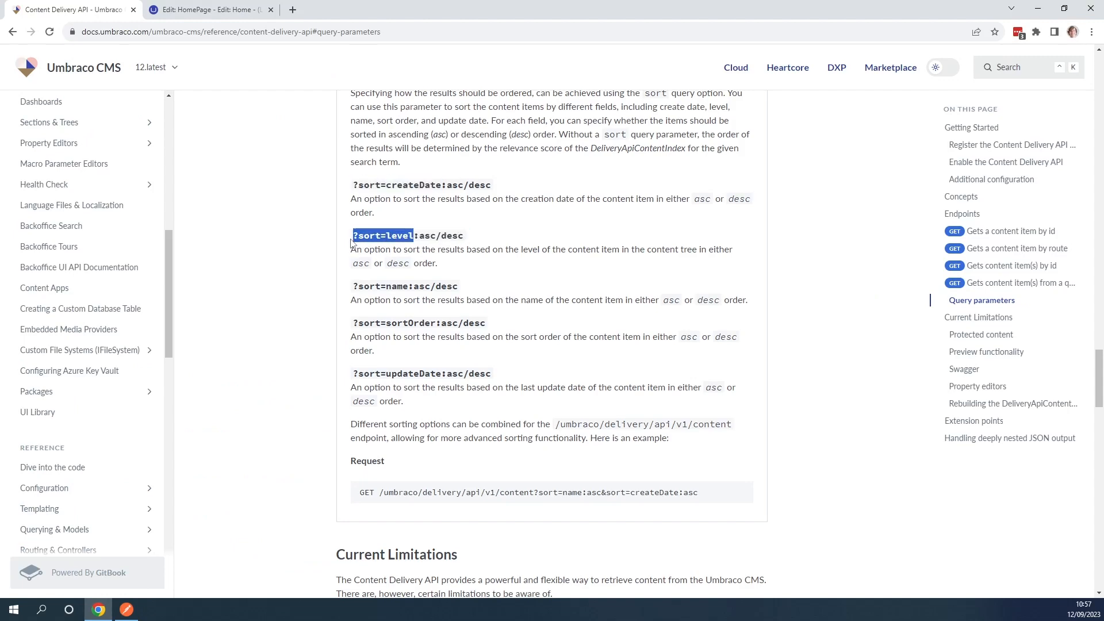
In Postman, change the URL's sort query to "?sort=level:desc" and send the request.
{"action": "key", "text": "alt+Tab"}
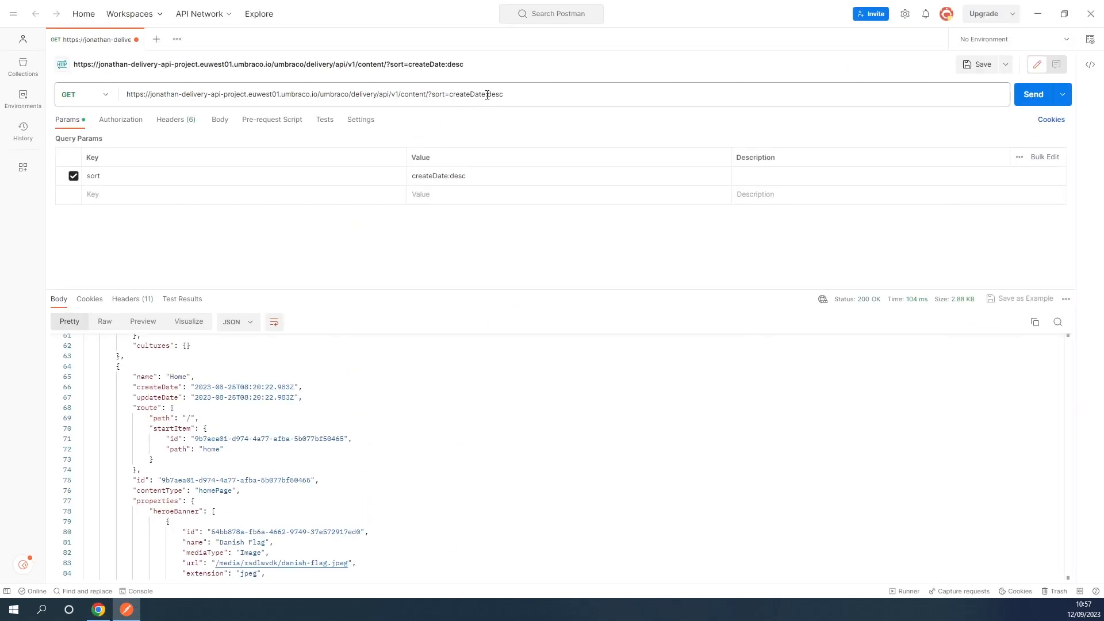
{"action": "left_click_drag", "start_coordinate": [484, 93], "coordinate": [428, 95]}
{"action": "key", "text": "ctrl+v"}
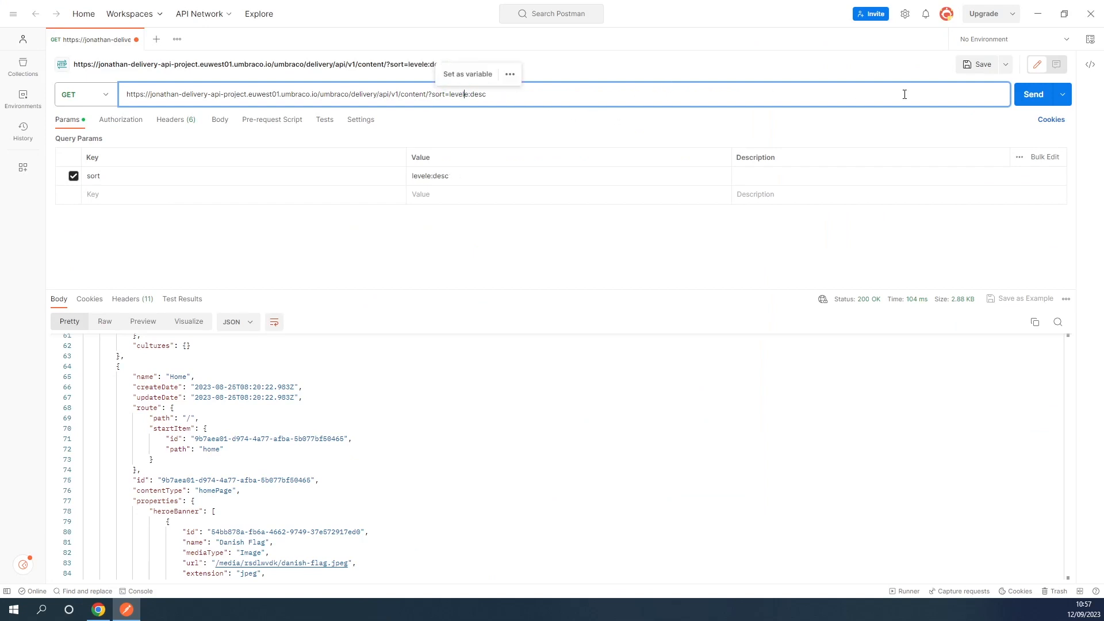
{"action": "key", "text": "BackSpace"}
{"action": "left_click", "coordinate": [1030, 97]}
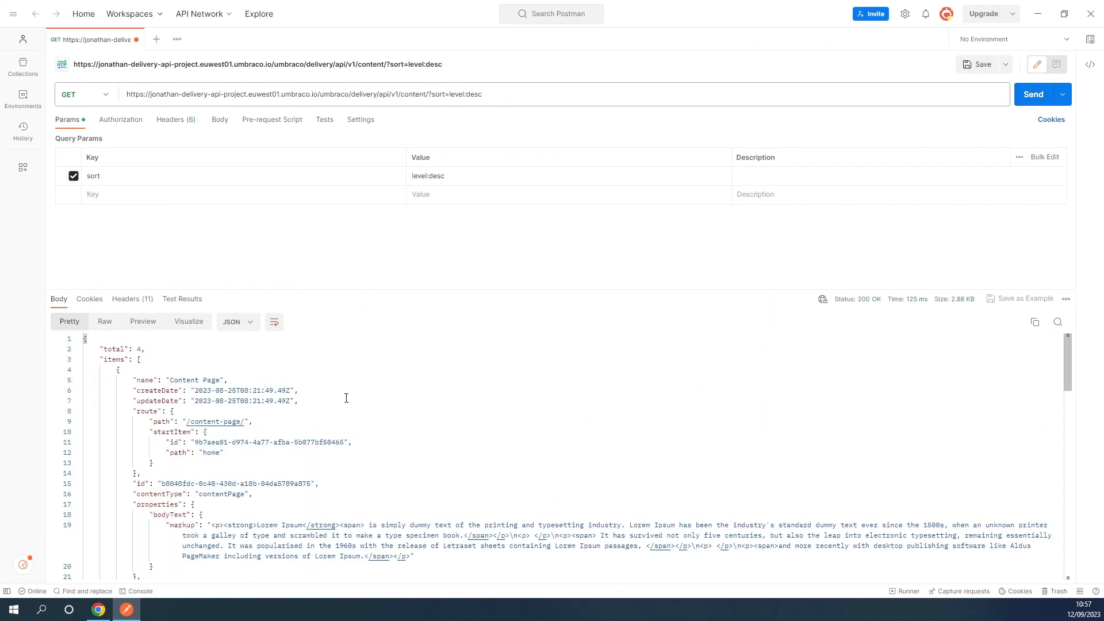
Review the order of the items returned by the descending level sort in the response body.
{"action": "scroll", "coordinate": [297, 376], "scroll_direction": "down", "scroll_amount": 12}
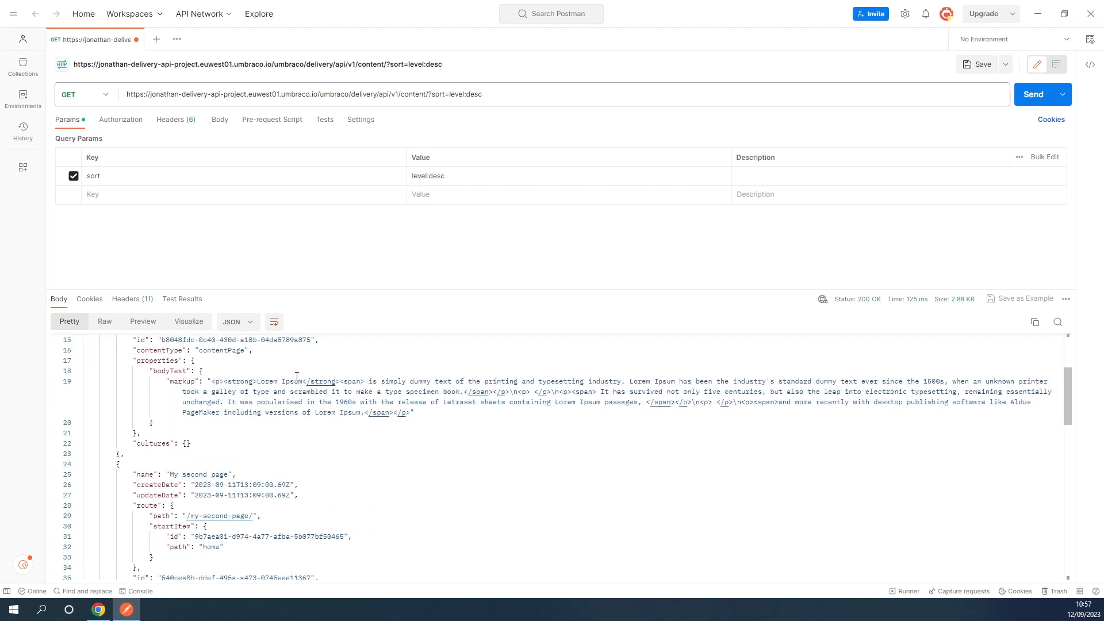
{"action": "scroll", "coordinate": [448, 453], "scroll_direction": "down", "scroll_amount": 3}
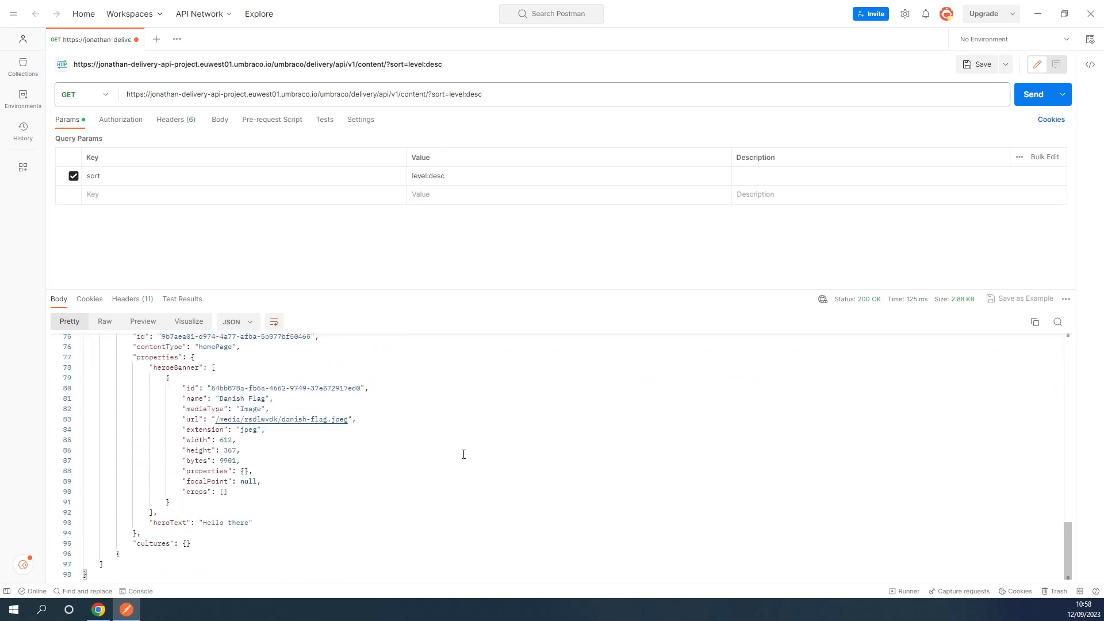
{"action": "scroll", "coordinate": [471, 472], "scroll_direction": "up", "scroll_amount": 6}
Switch to the Chrome documentation and copy the "?sort=name" query text.
{"action": "key", "text": "alt+Tab"}
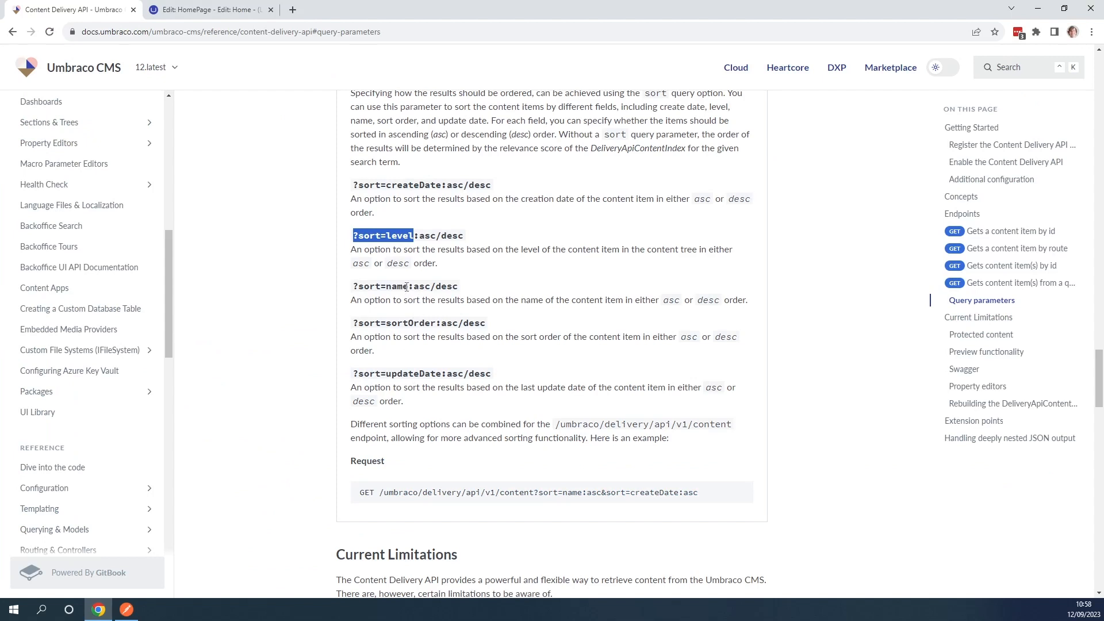
{"action": "left_click_drag", "start_coordinate": [408, 287], "coordinate": [352, 287]}
{"action": "key", "text": "ctrl+c"}
In Postman, replace the level sort in the request URL so it reads "?sort=name:desc" and send the request.
{"action": "key", "text": "alt+Tab"}
{"action": "key", "text": "Caps_Lock"}
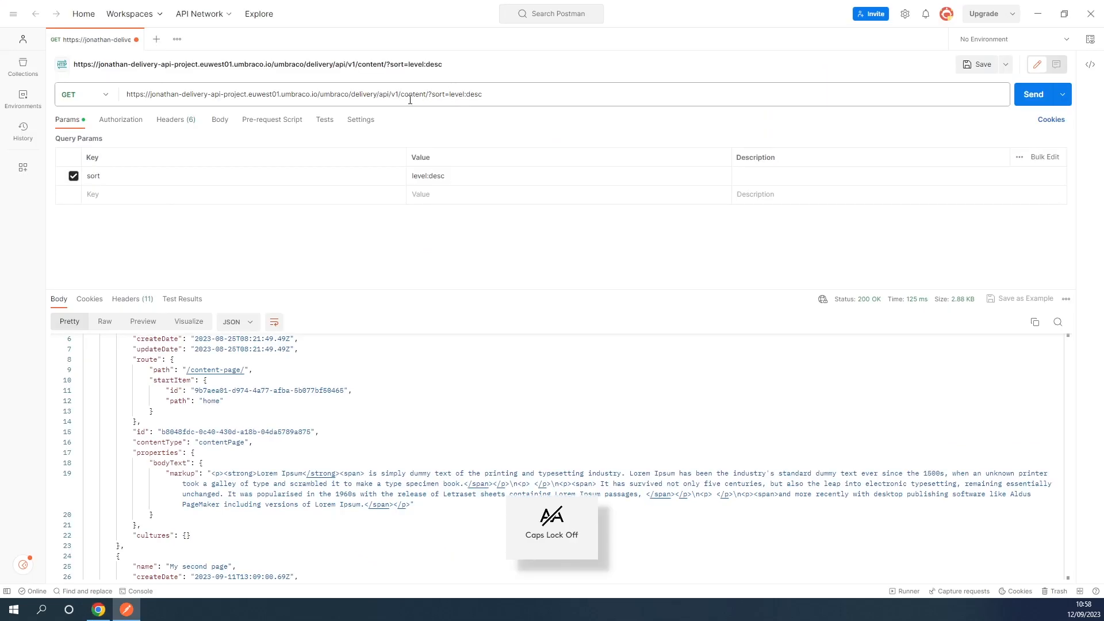
{"action": "left_click_drag", "start_coordinate": [429, 93], "coordinate": [466, 95]}
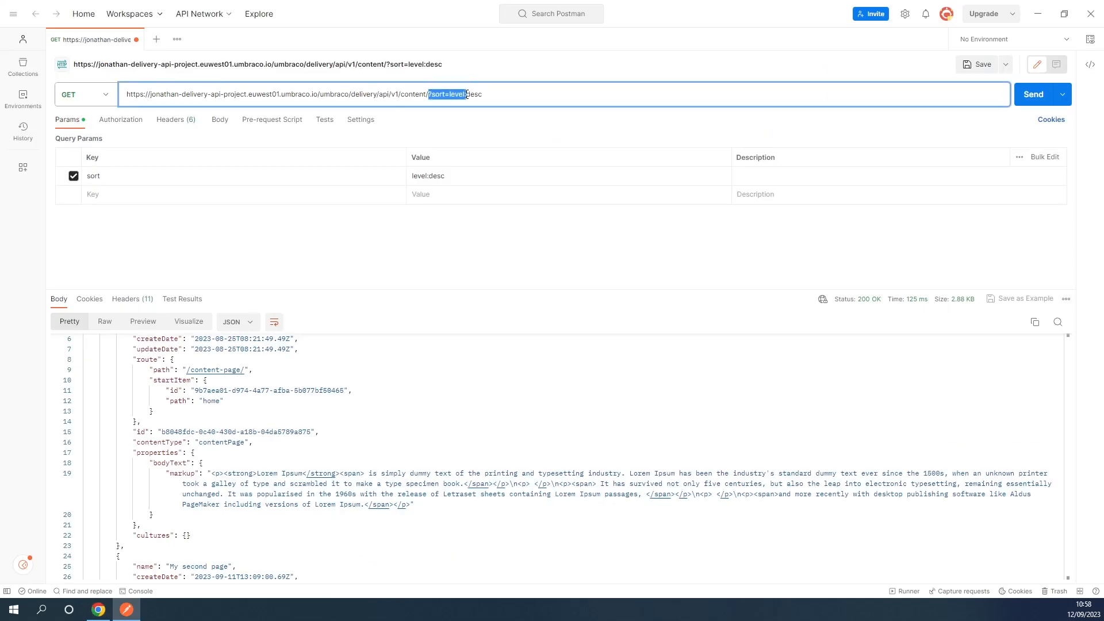
{"action": "key", "text": "ctrl+v"}
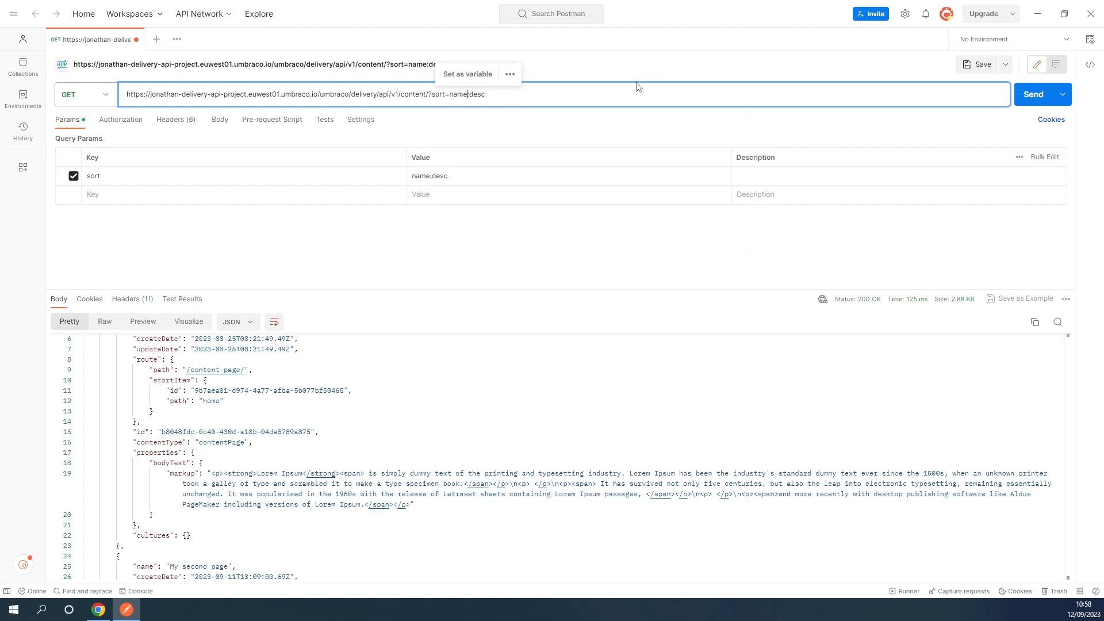
{"action": "left_click", "coordinate": [1027, 95]}
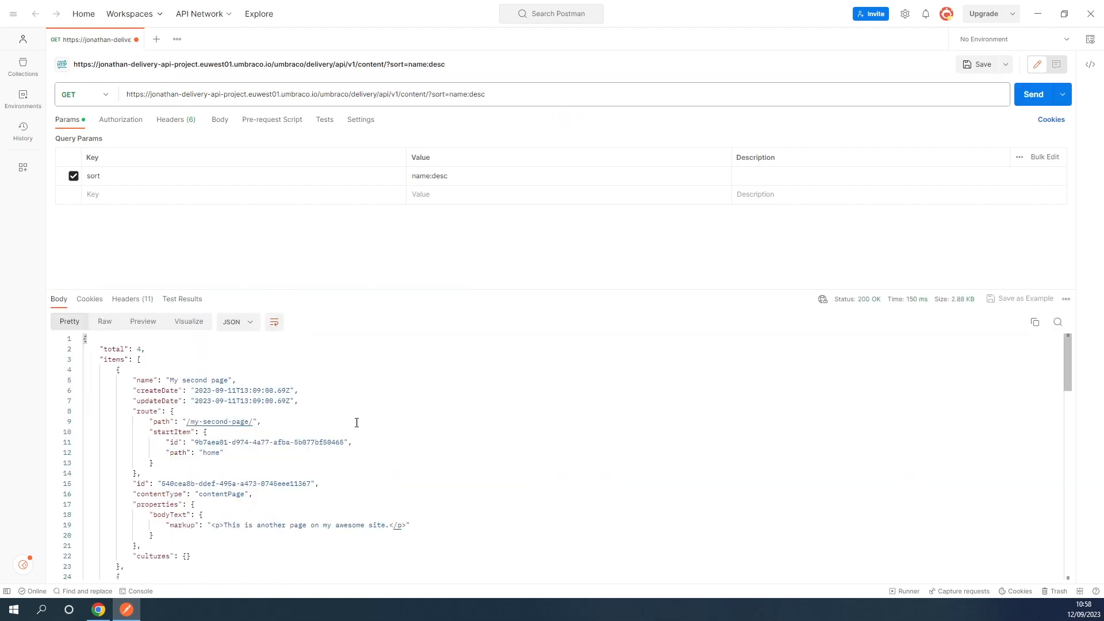
Review the order of the items returned by the descending name sort through the whole response.
{"action": "scroll", "coordinate": [263, 406], "scroll_direction": "down", "scroll_amount": 5}
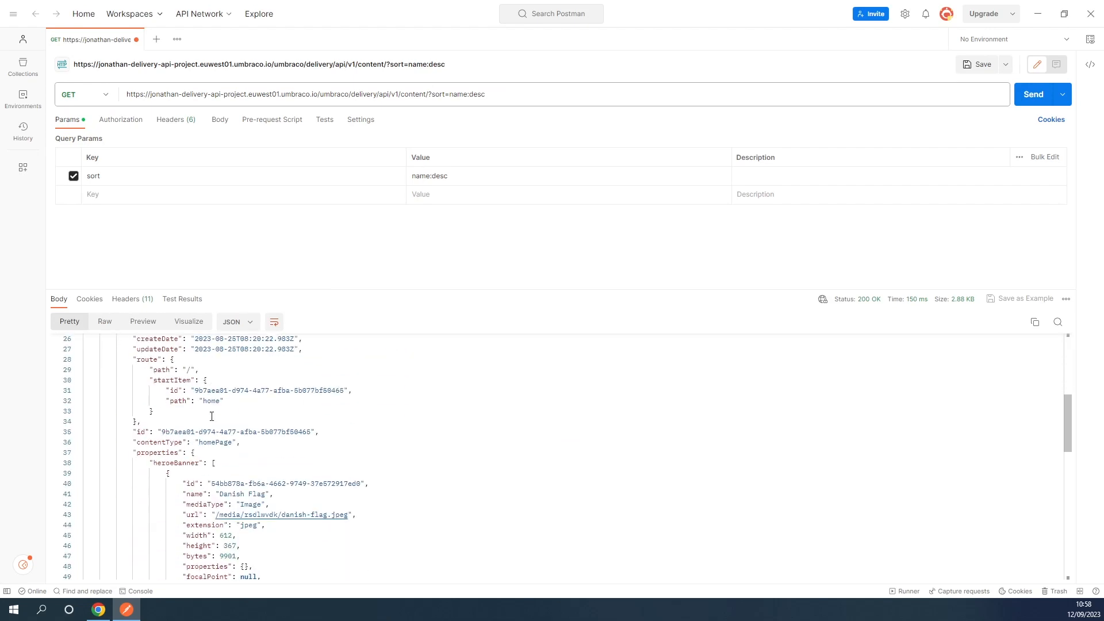
{"action": "scroll", "coordinate": [346, 439], "scroll_direction": "down", "scroll_amount": 4}
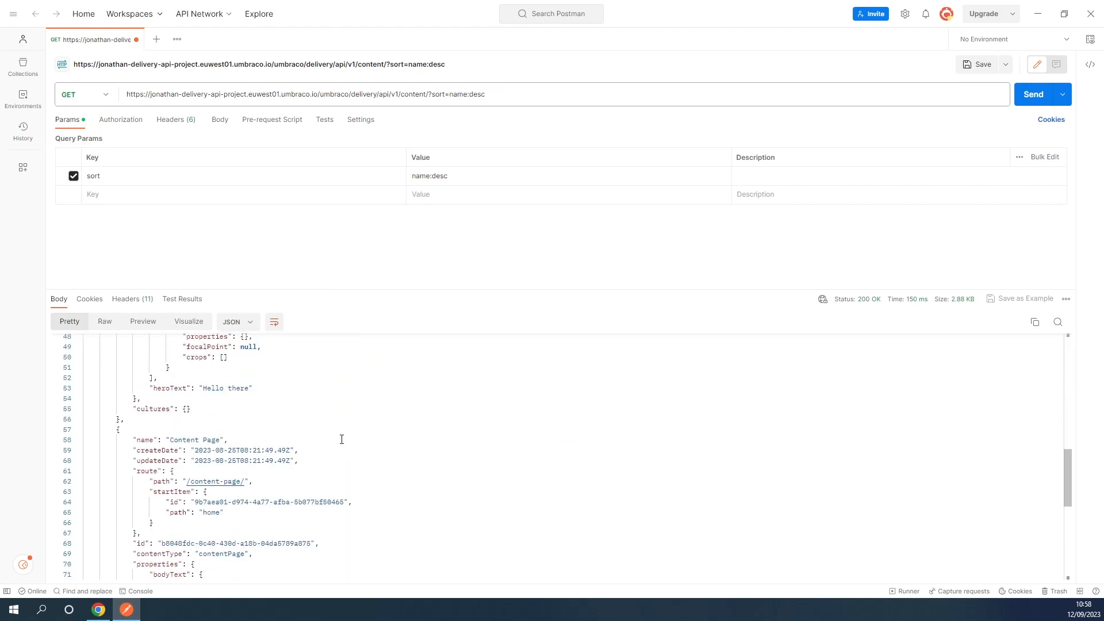
{"action": "scroll", "coordinate": [342, 439], "scroll_direction": "down", "scroll_amount": 4}
{"action": "scroll", "coordinate": [304, 455], "scroll_direction": "down", "scroll_amount": 3}
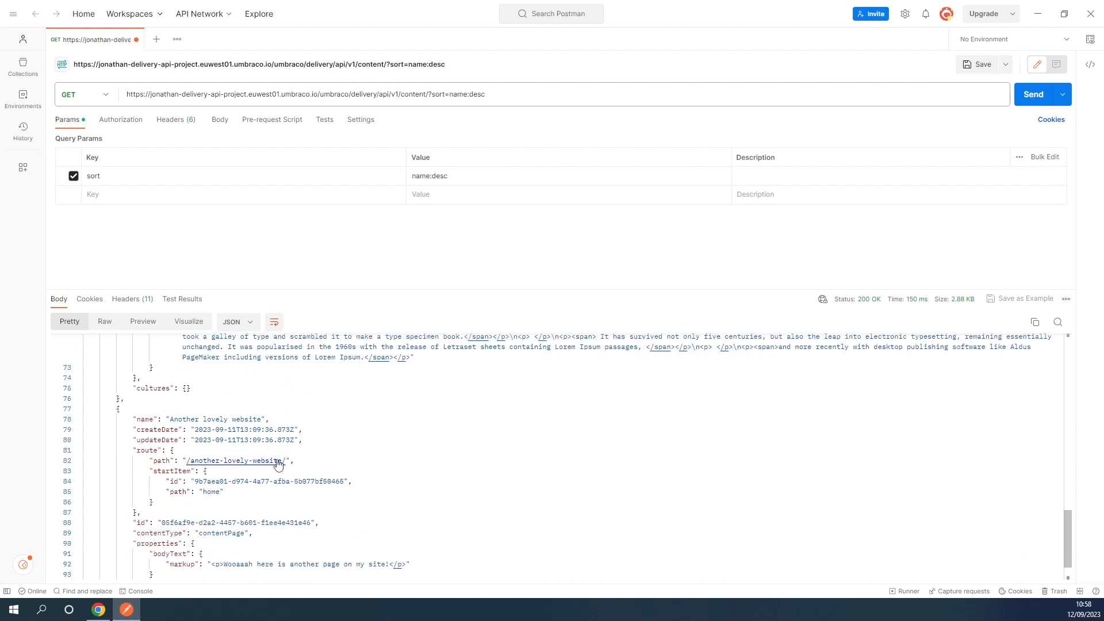
{"action": "scroll", "coordinate": [310, 454], "scroll_direction": "up", "scroll_amount": 7}
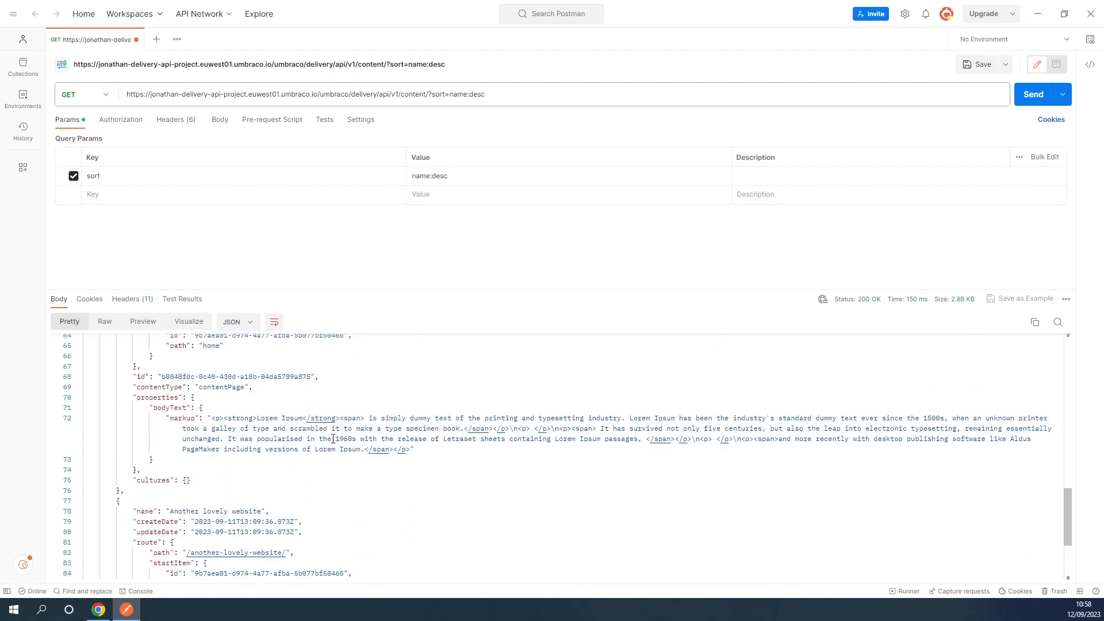
Change the sort direction in the request URL to "asc", giving "?sort=name:asc", and send the request.
{"action": "left_click", "coordinate": [481, 95]}
{"action": "double_click", "coordinate": [482, 95]}
{"action": "left_click", "coordinate": [503, 96]}
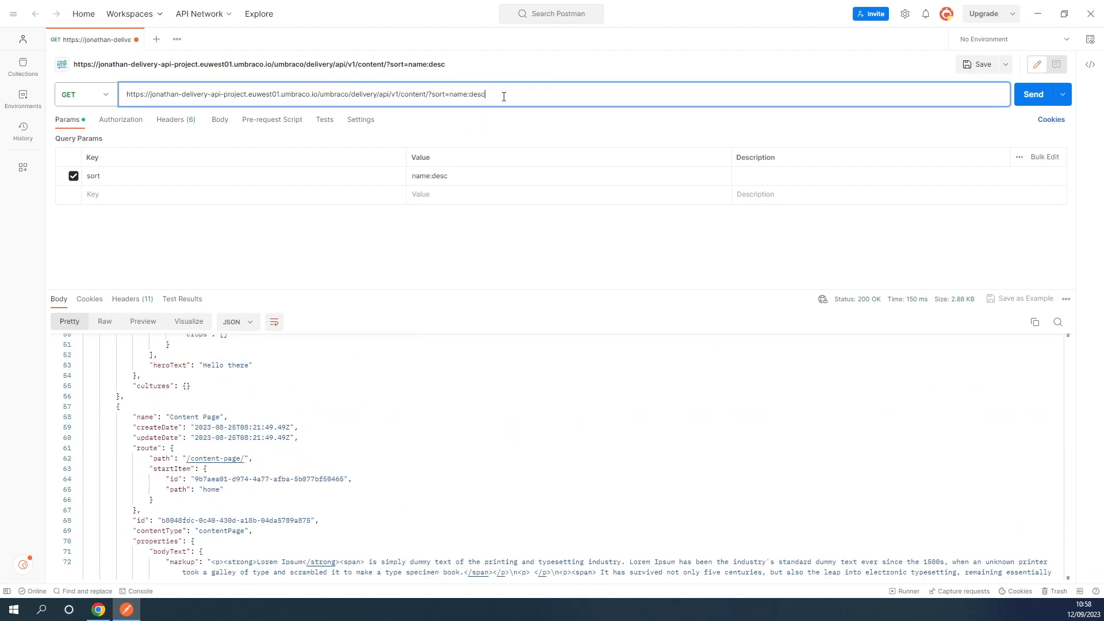
{"action": "key", "text": "BackSpace"}
{"action": "key", "text": "BackSpace"}
{"action": "key", "text": "BackSpace"}
{"action": "key", "text": "BackSpace"}
{"action": "type", "text": "as"}
{"action": "left_click", "coordinate": [1033, 94]}
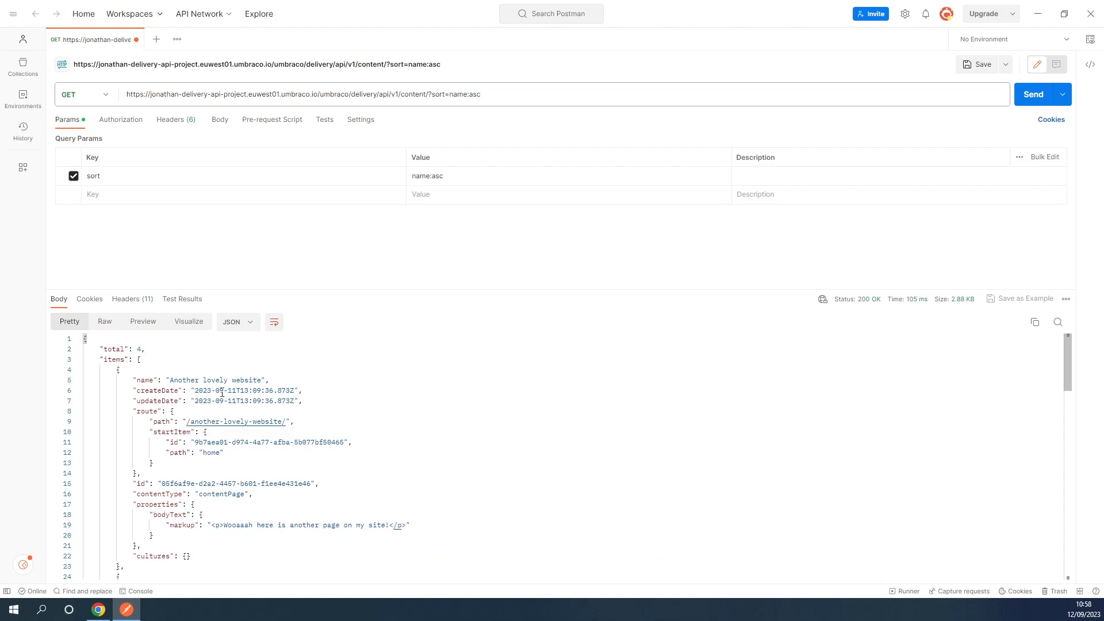
Switch back to the Chrome documentation and view the list of sort query options.
{"action": "left_click", "coordinate": [98, 609]}
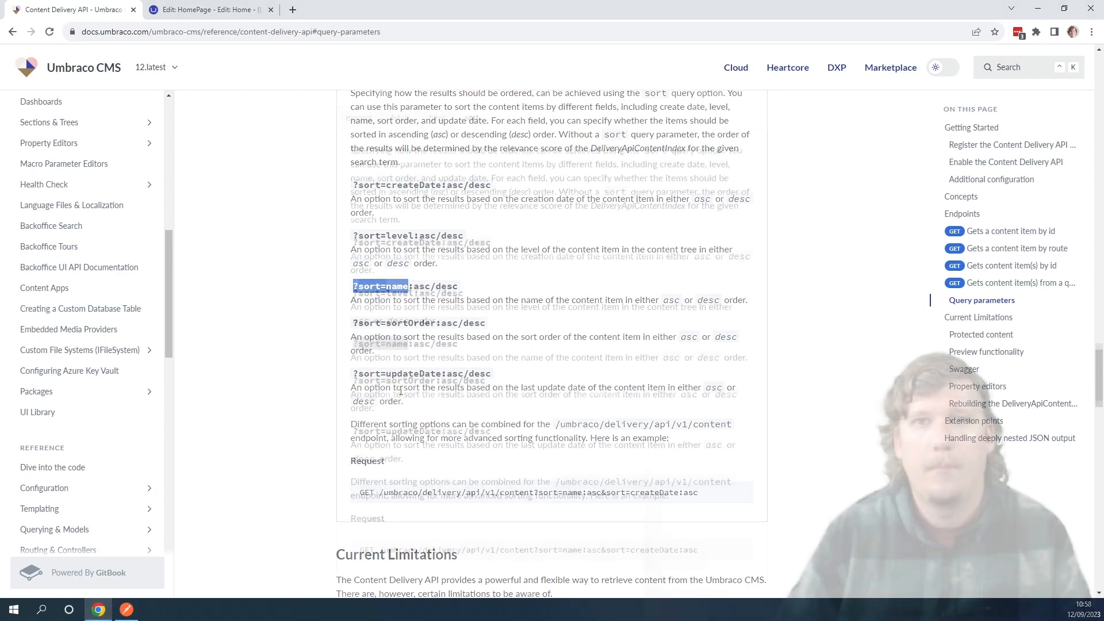
{"action": "scroll", "coordinate": [401, 391], "scroll_direction": "up", "scroll_amount": 1}
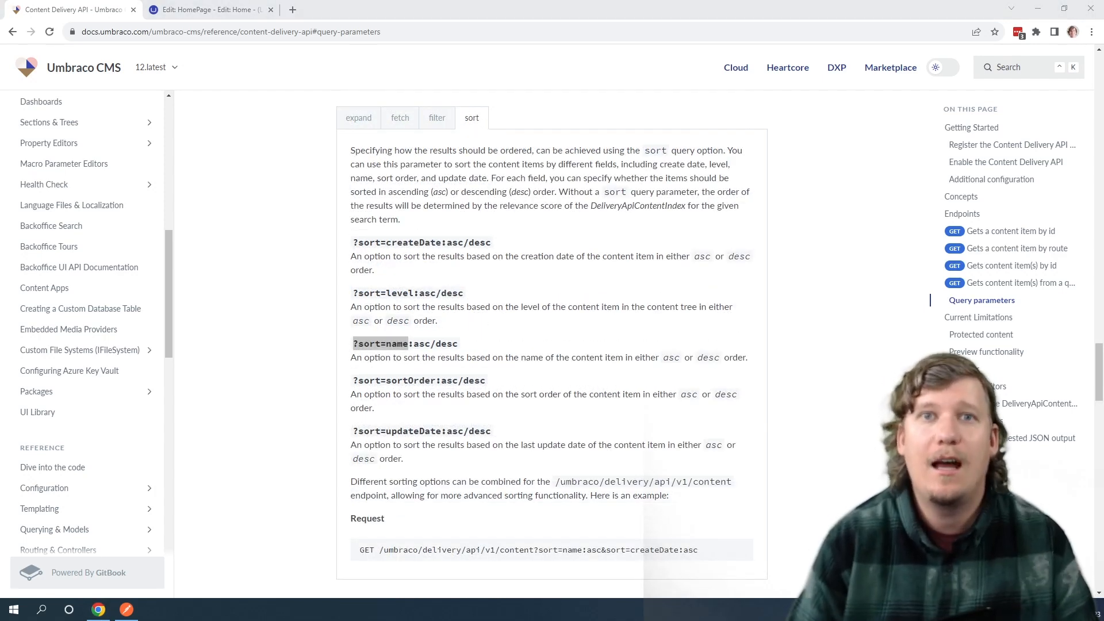